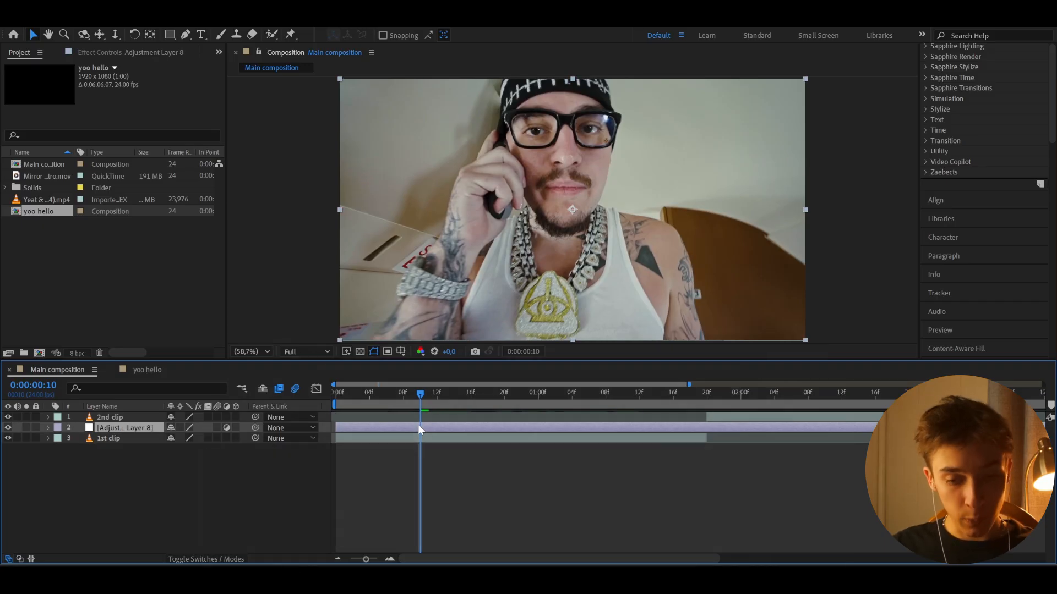
- Find the Mirror effect and apply it to the adjustment layer
left_click(946, 123)
type("m")
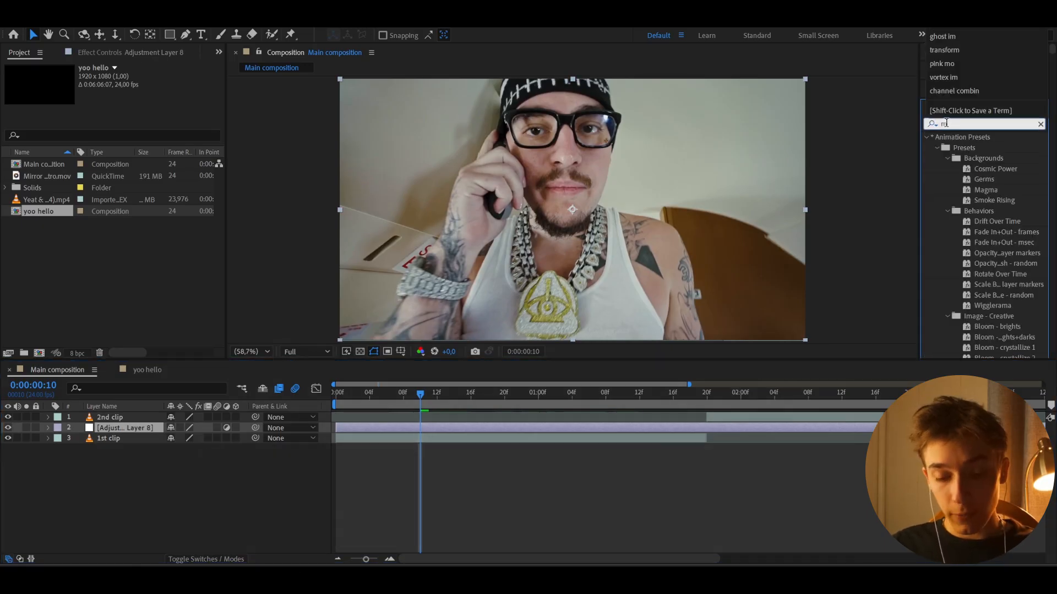
type("irror")
left_click_drag(962, 148, 424, 429)
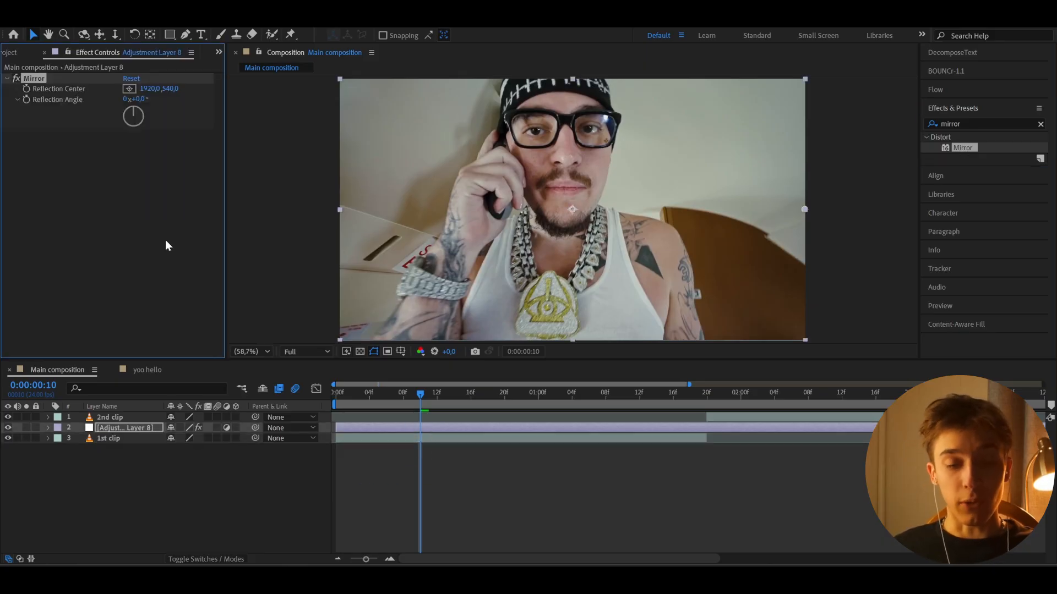
- Halve the horizontal value of the Mirror effect's Reflection Center by multiplying it by 0.5
left_click(148, 88)
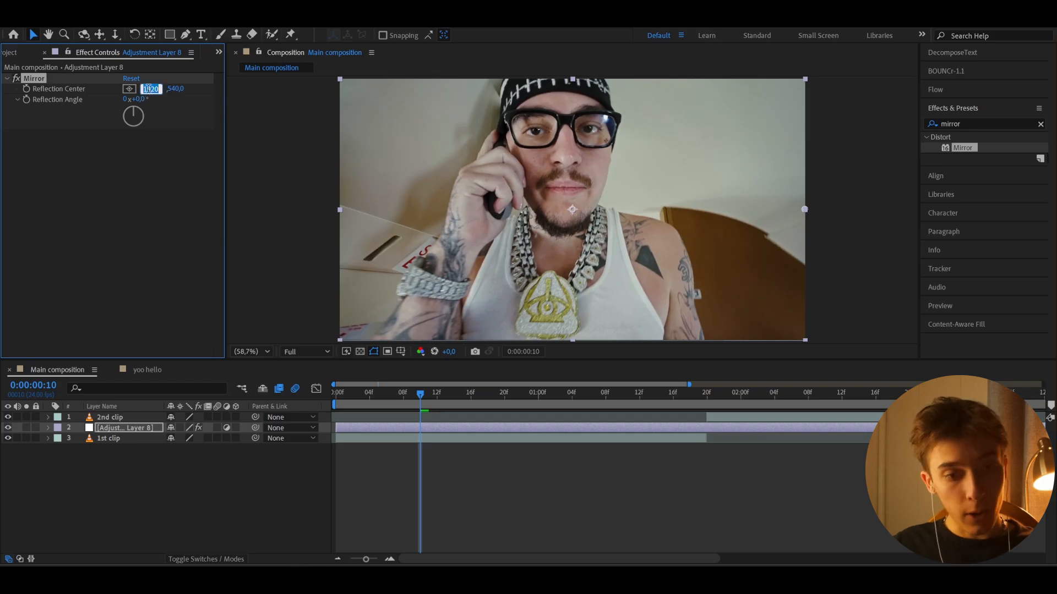
left_click(158, 89)
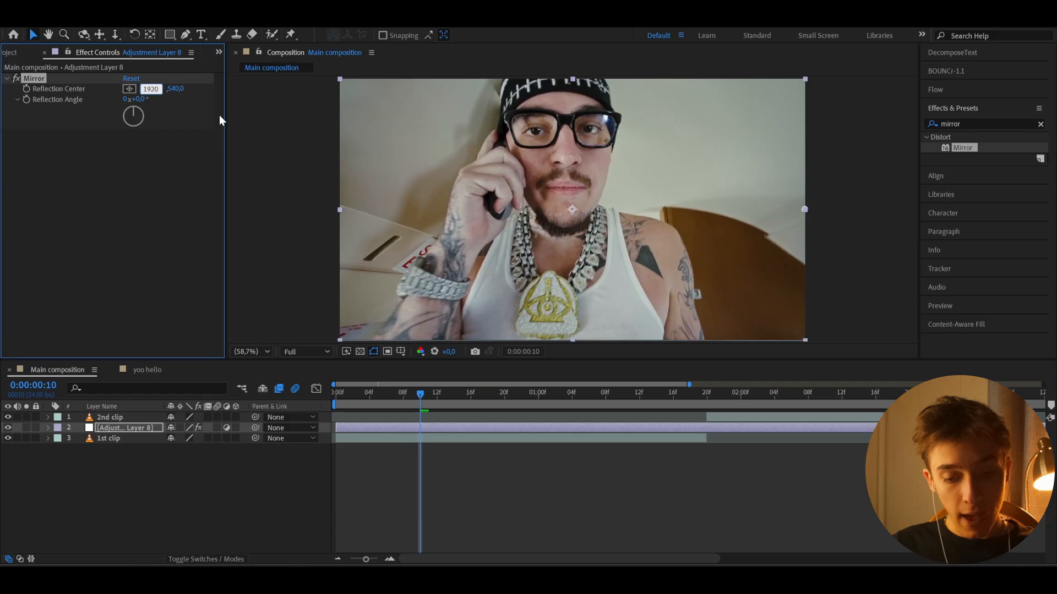
type("*0.5")
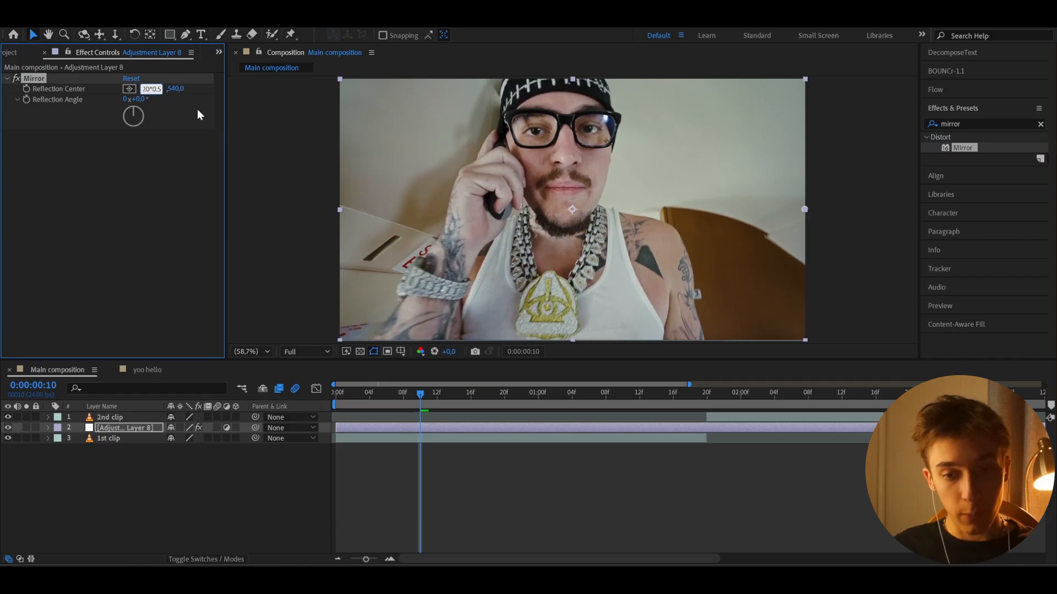
key("Return")
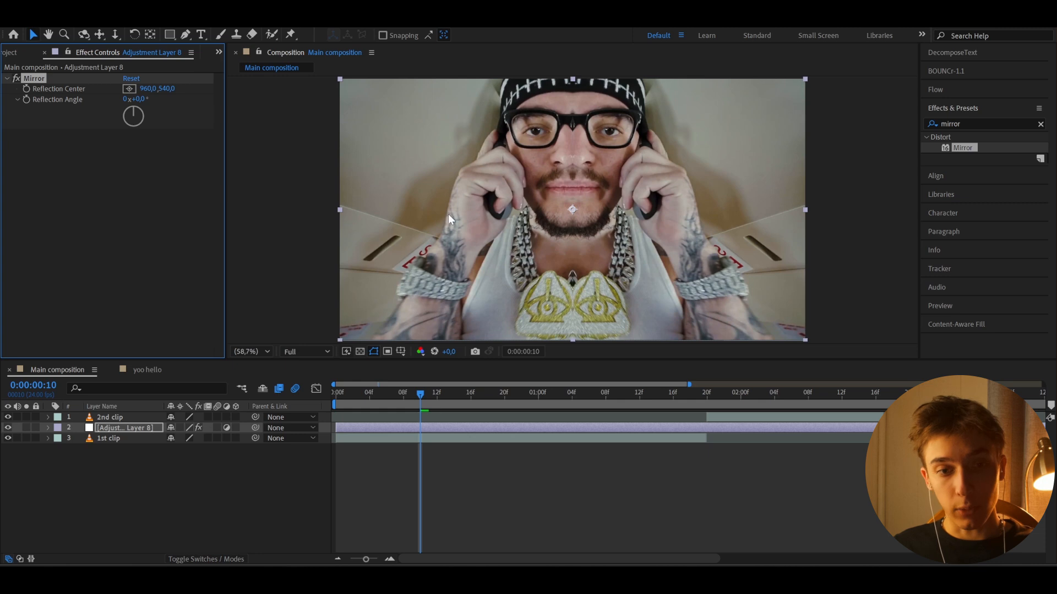
- Check the frame width and height in the settings of the main composition
left_click(147, 89)
left_click(61, 23)
left_click(74, 54)
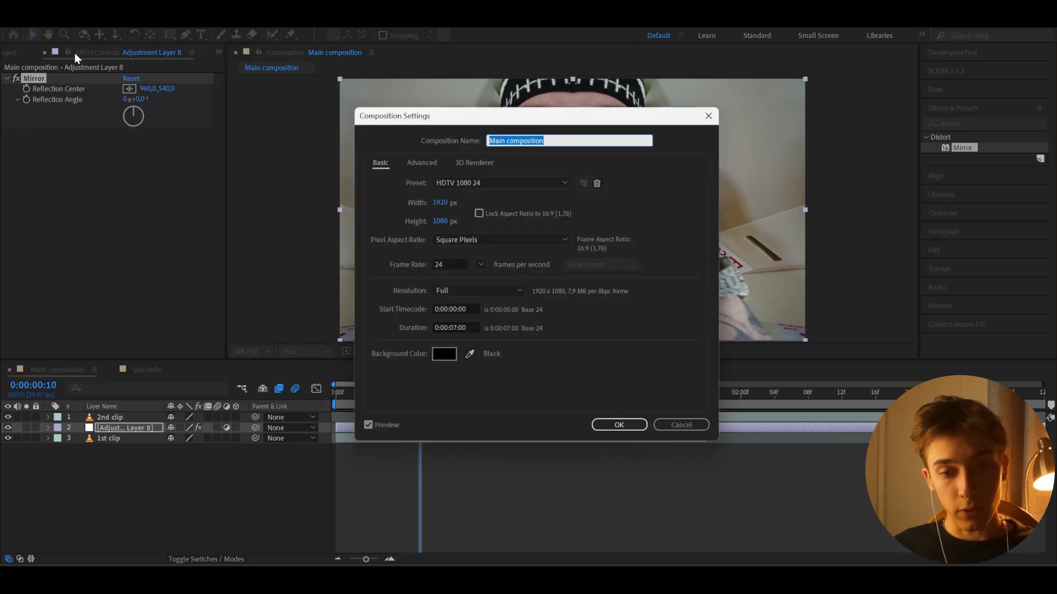
left_click(615, 424)
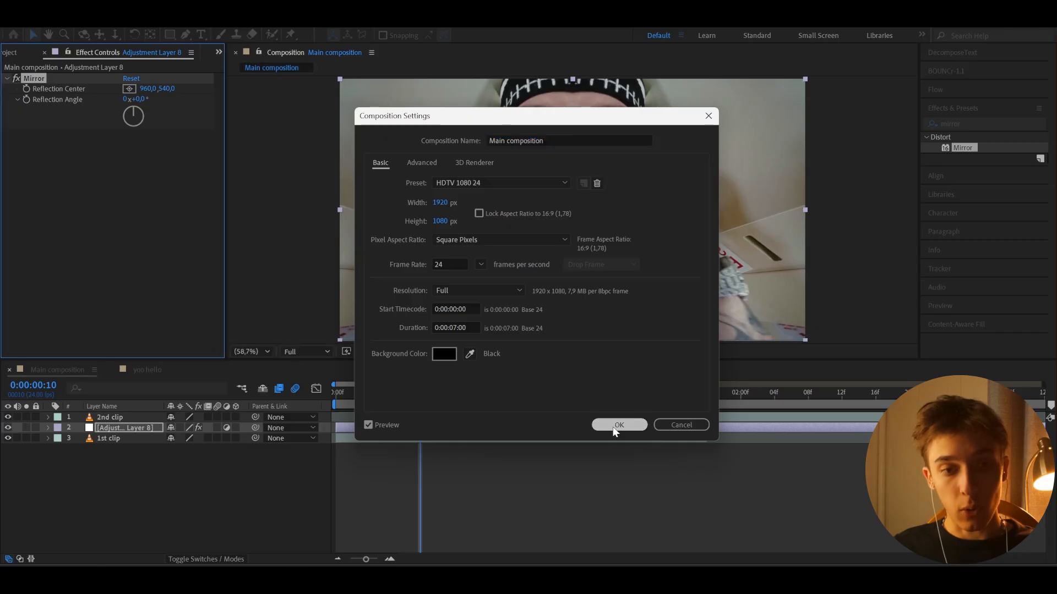
- Preview the mirrored clip and split the adjustment layer at 0:00:00:10
left_click(98, 67)
key("space")
mouse_move(420, 397)
left_mouse_down()
mouse_move(666, 401)
mouse_move(451, 401)
mouse_move(420, 414)
left_mouse_up()
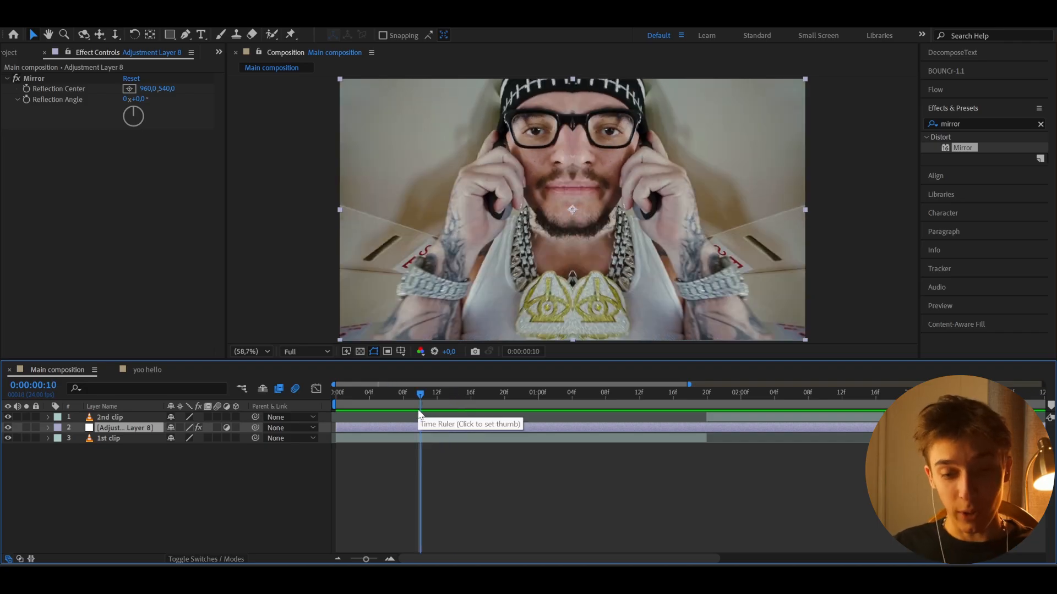
mouse_move(418, 392)
left_mouse_down()
mouse_move(362, 404)
mouse_move(416, 403)
left_mouse_up()
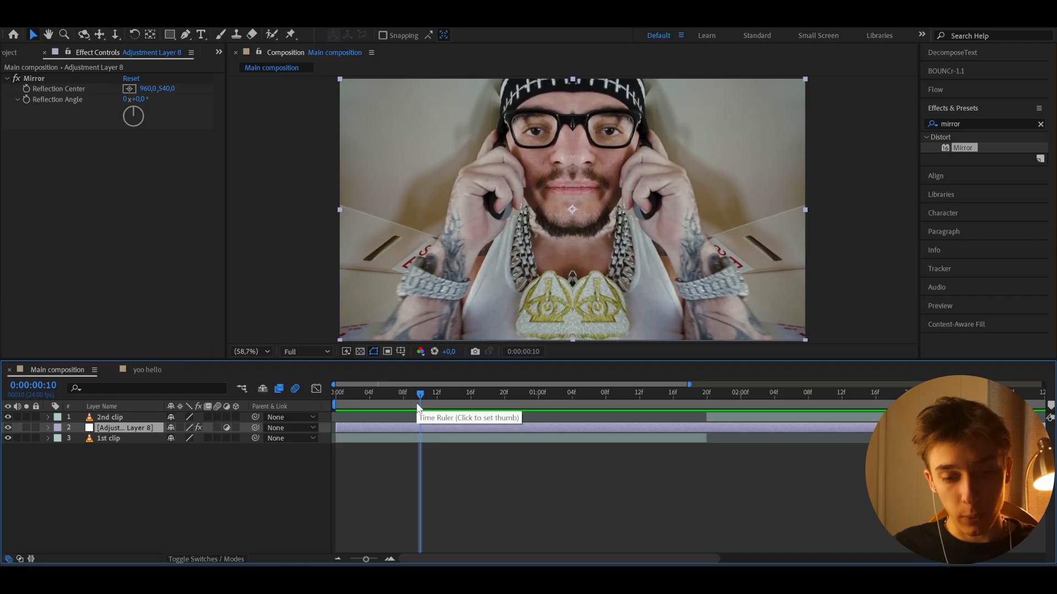
key("ctrl+shift+d")
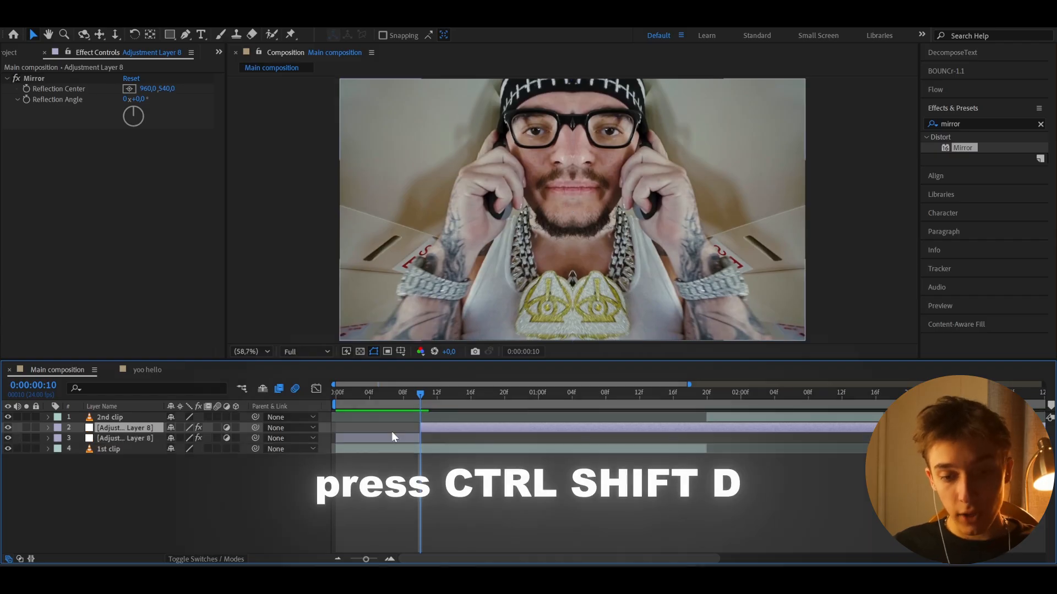
- Delete the part of the adjustment layer before 0:00:00:10 and preview the composition from the start
left_click(393, 433)
left_click_drag(410, 394, 292, 408)
key("Delete")
key("space")
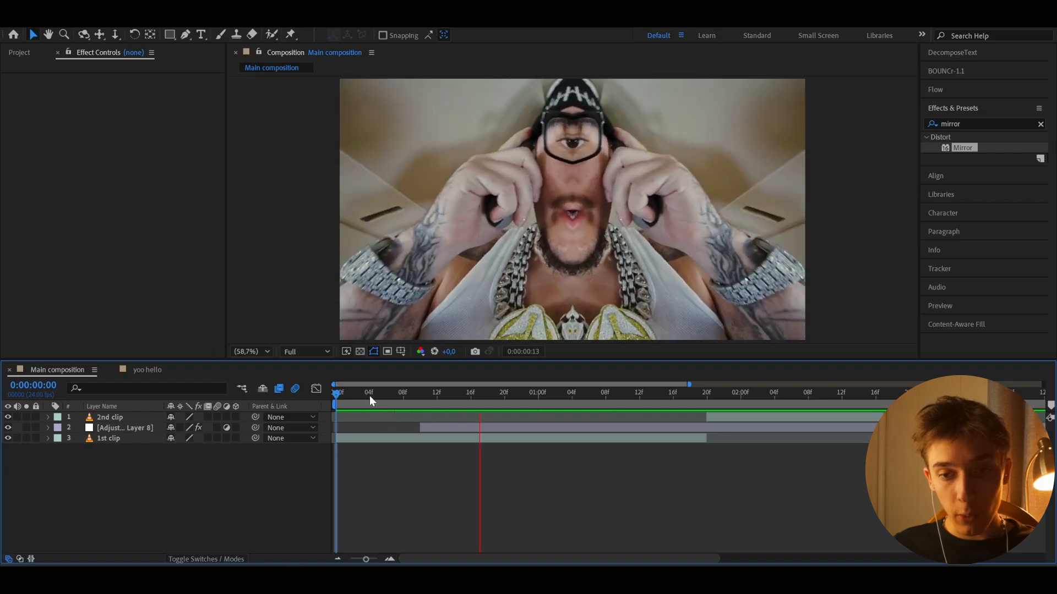
- Duplicate the 1st clip layer and shift the copy so that it starts at 0:00:00:10
left_click_drag(410, 392, 422, 426)
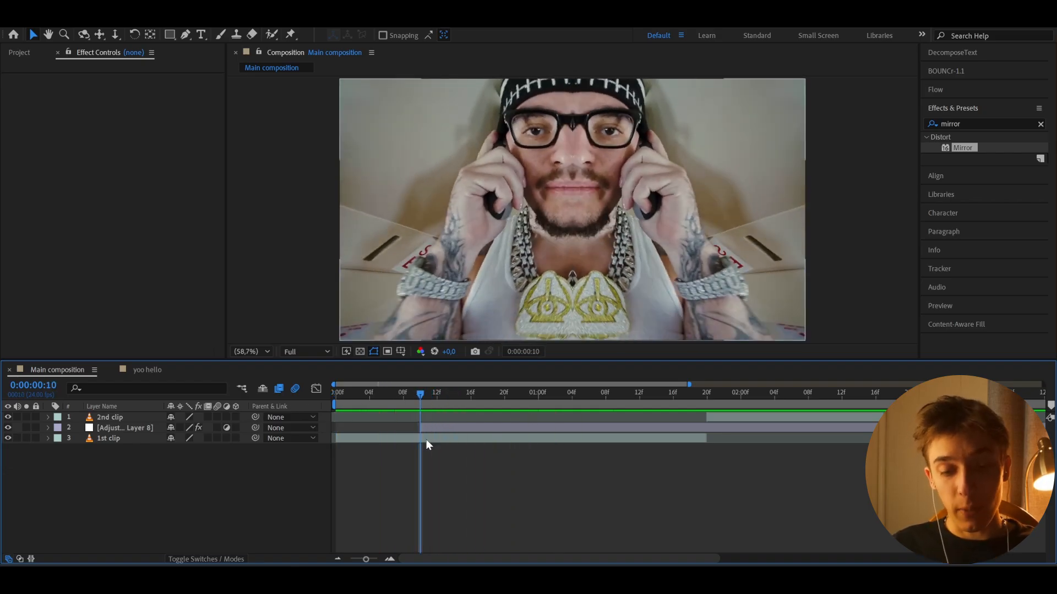
left_click(424, 440)
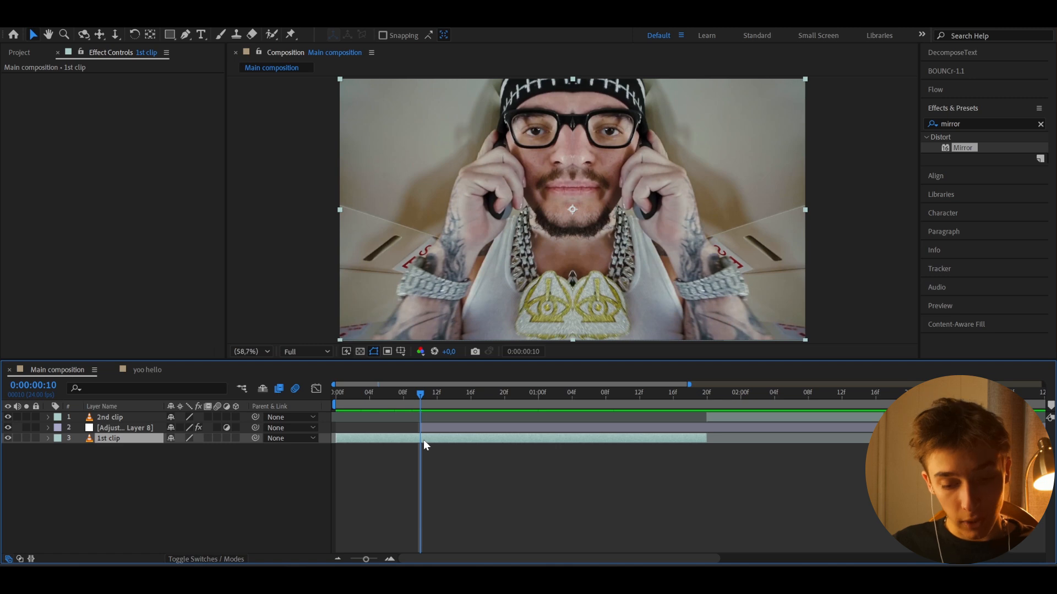
key("ctrl+d")
left_click_drag(357, 437, 441, 434)
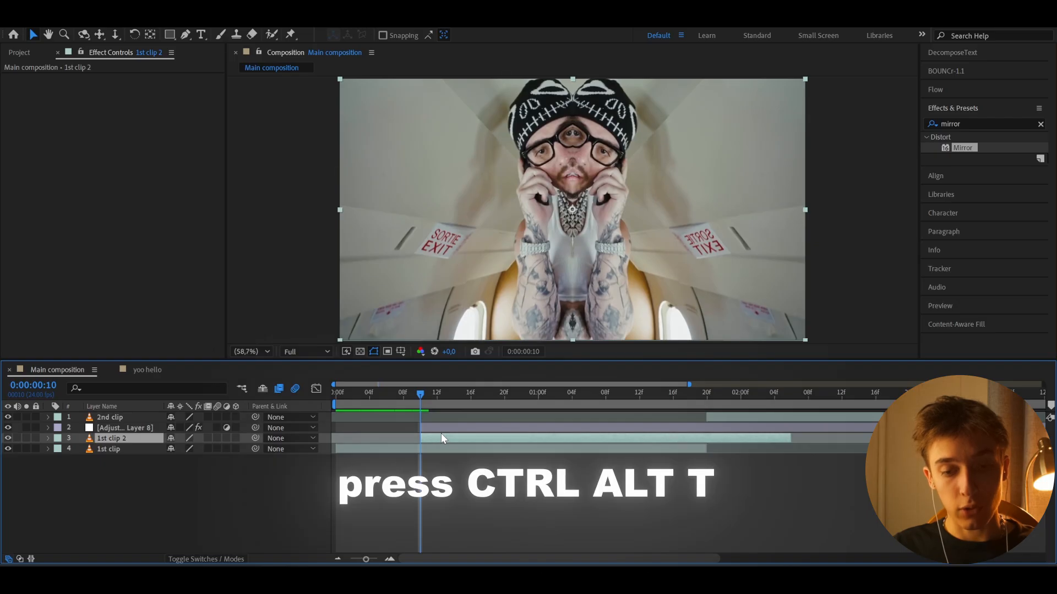
- Enable time remapping on the duplicated clip and add keyframes at 0:00:00:10 and 0:00:02:04
key("ctrl+alt+t")
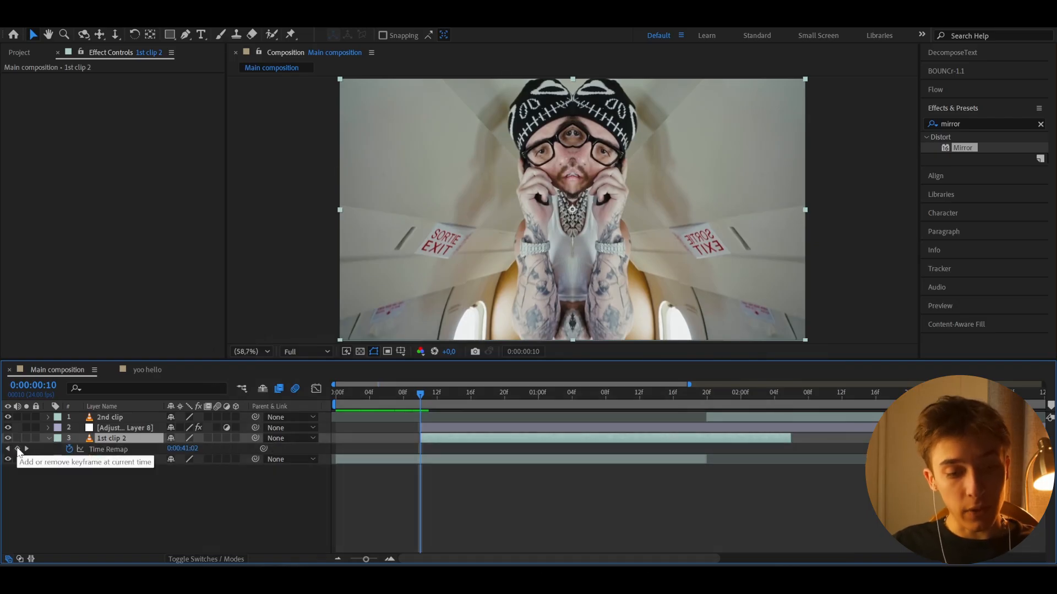
left_click(18, 449)
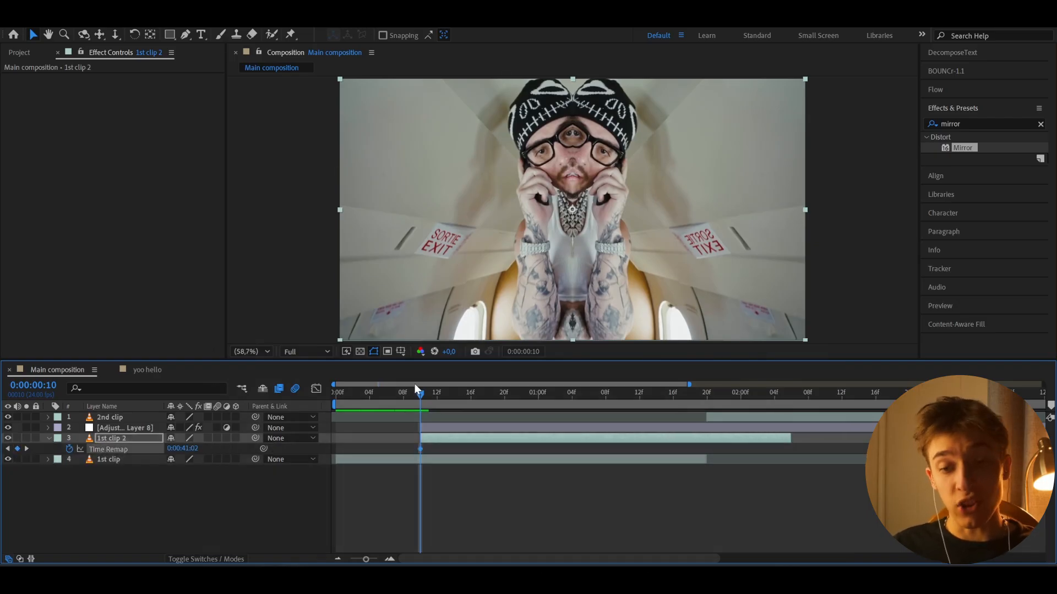
left_click_drag(418, 393, 774, 407)
left_click(17, 449)
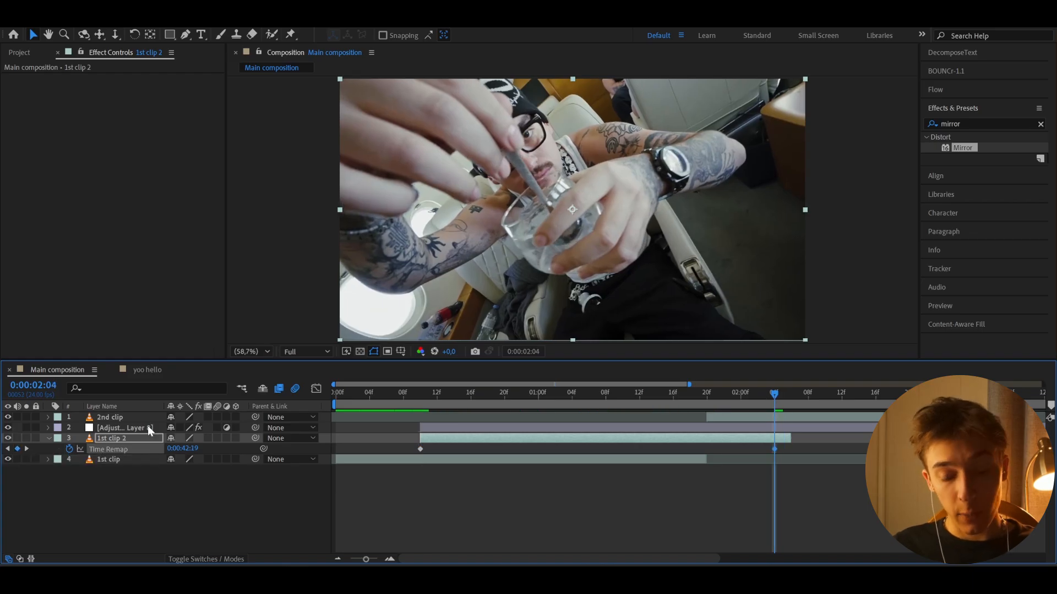
- Shorten the duplicated clip and place its last Time Remap keyframe so that both end at 0:00:01:12
left_click_drag(773, 402, 784, 399)
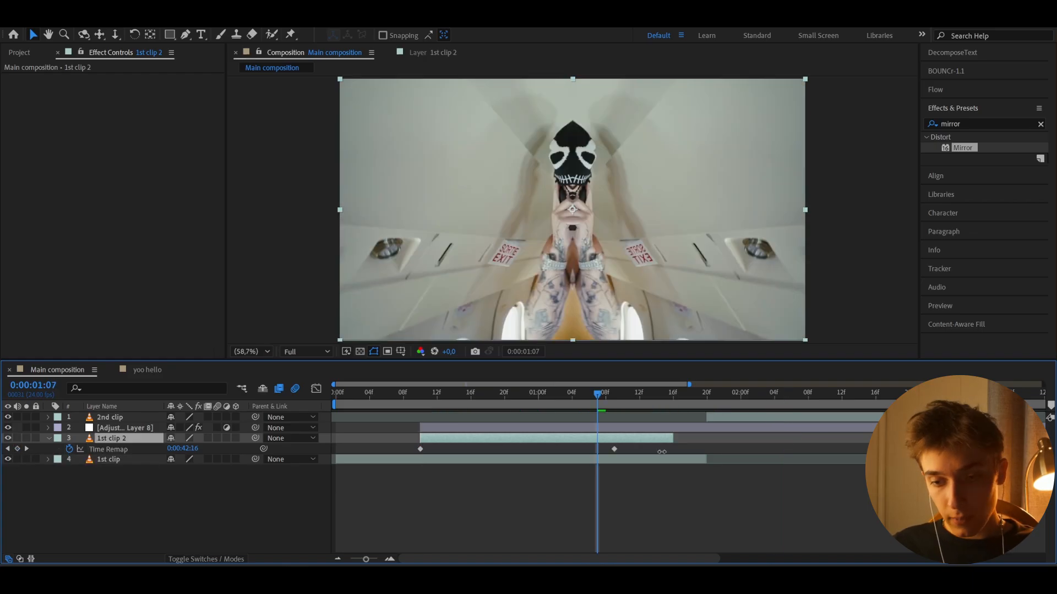
mouse_move(662, 449)
left_mouse_down()
mouse_move(614, 449)
mouse_move(643, 447)
left_mouse_up()
left_click_drag(590, 391, 418, 388)
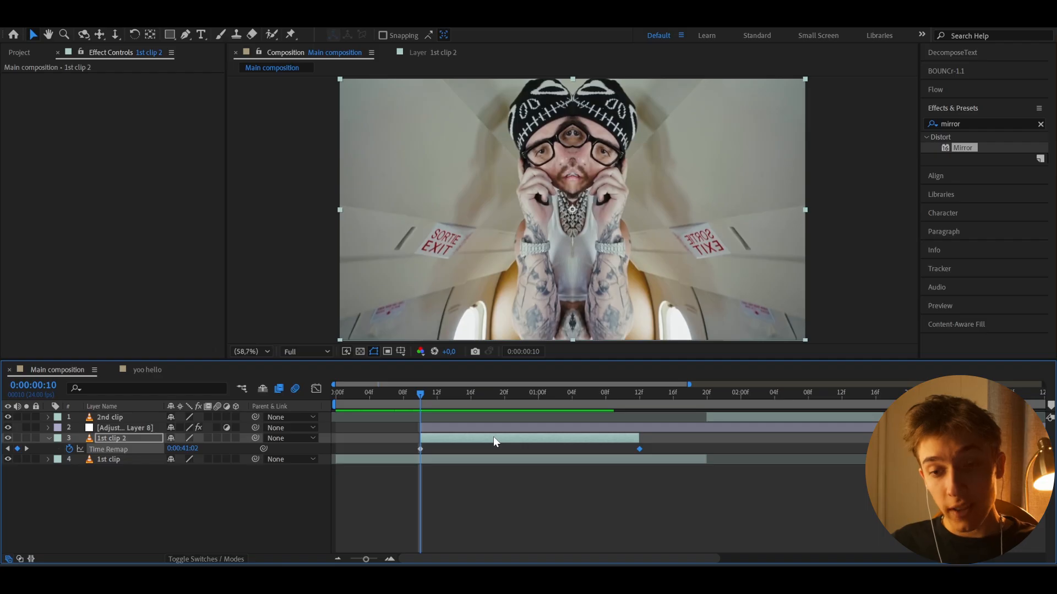
mouse_move(642, 453)
left_mouse_down()
mouse_move(388, 468)
mouse_move(431, 450)
mouse_move(639, 450)
left_mouse_up()
- Reverse and Easy Ease both Time Remap keyframes, shaping the graph so the speed starts fast and slows towards the end
left_click_drag(385, 448, 654, 456)
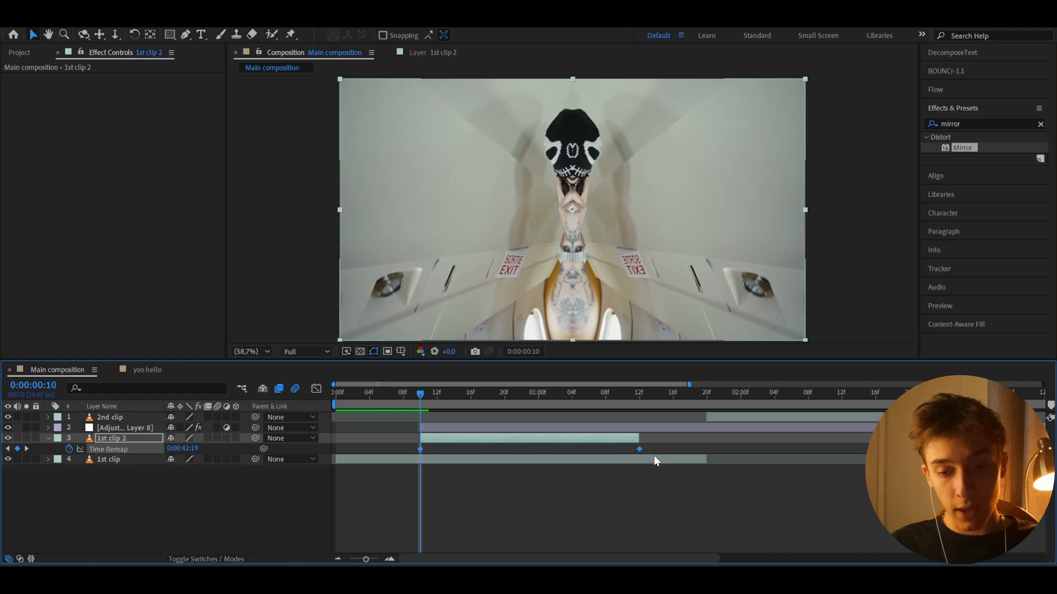
key("F9")
left_click(316, 389)
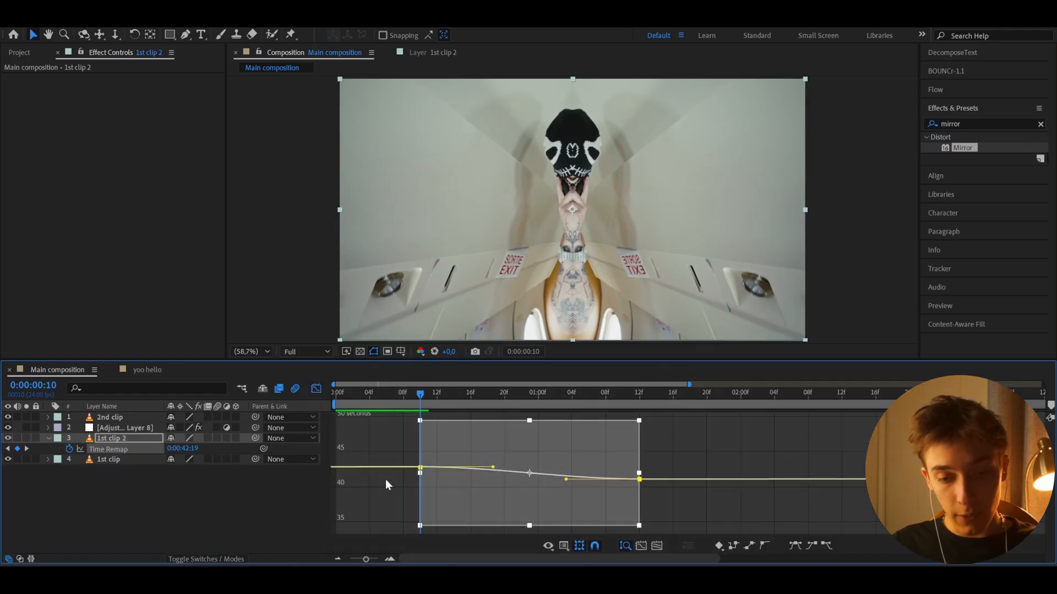
left_click_drag(493, 424, 432, 511)
left_click_drag(566, 526, 440, 524)
left_click(316, 389)
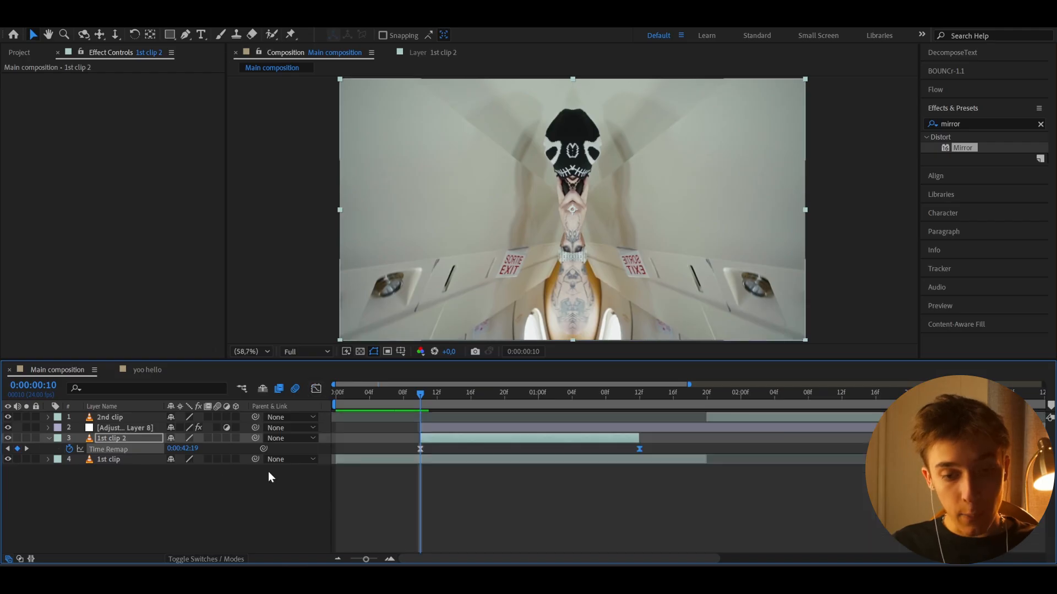
- Turn on motion blur and frame blending for the 1st clip 2 layer and preview the composition from the start
left_click(217, 438)
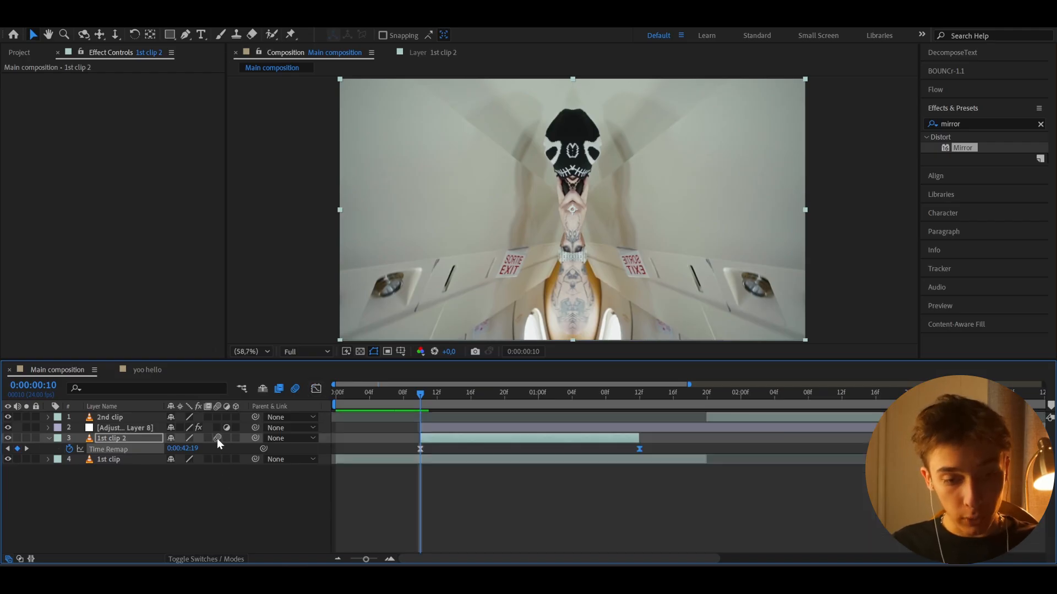
left_click(207, 438)
key("space")
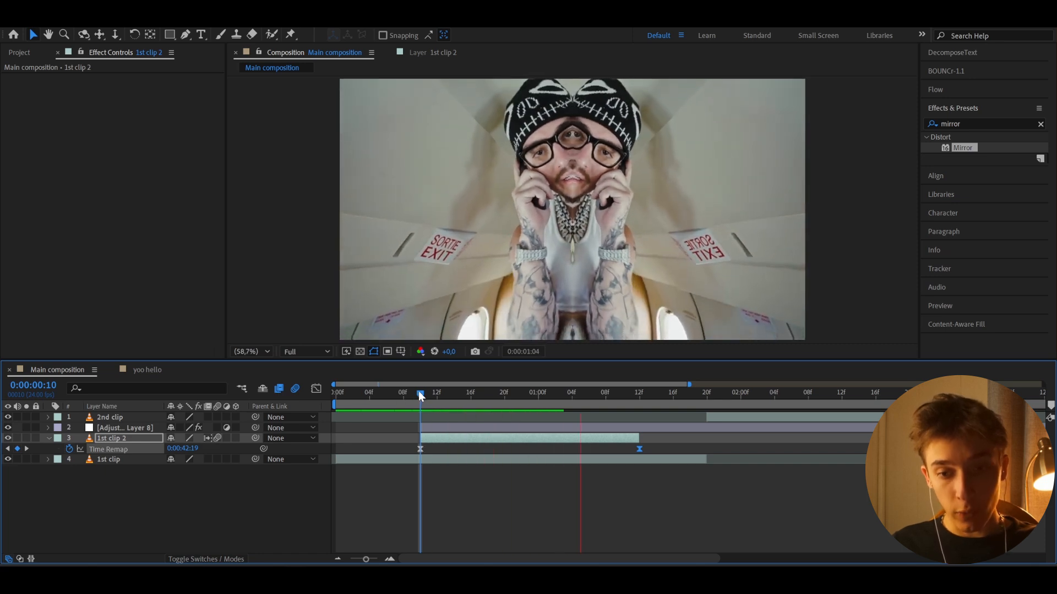
left_click_drag(419, 395, 324, 389)
key("space")
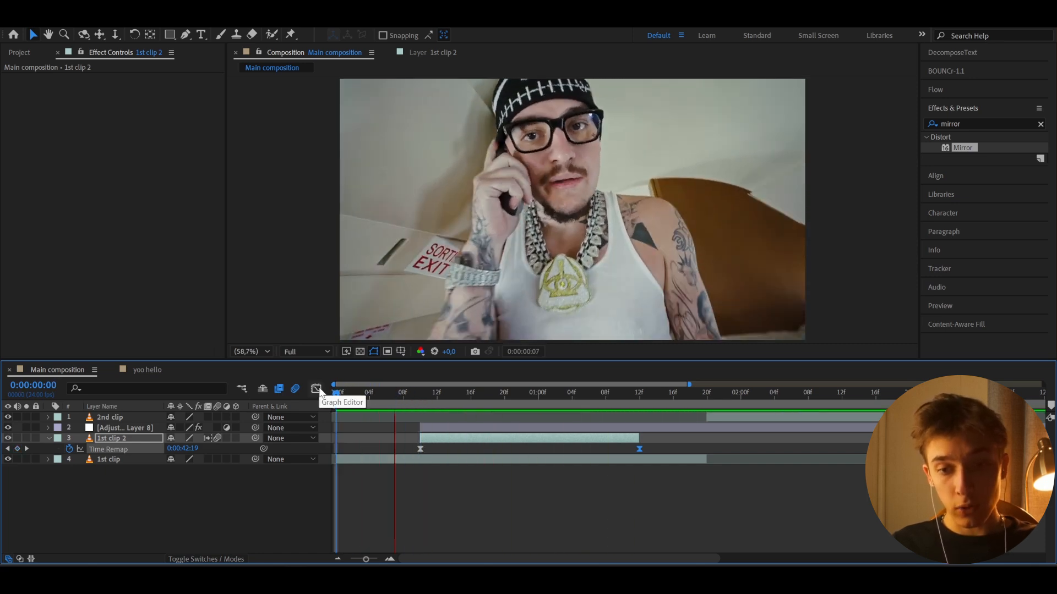
key("space")
- Rename the adjustment layer as mirror
left_click_drag(409, 393, 487, 427)
left_click(486, 427)
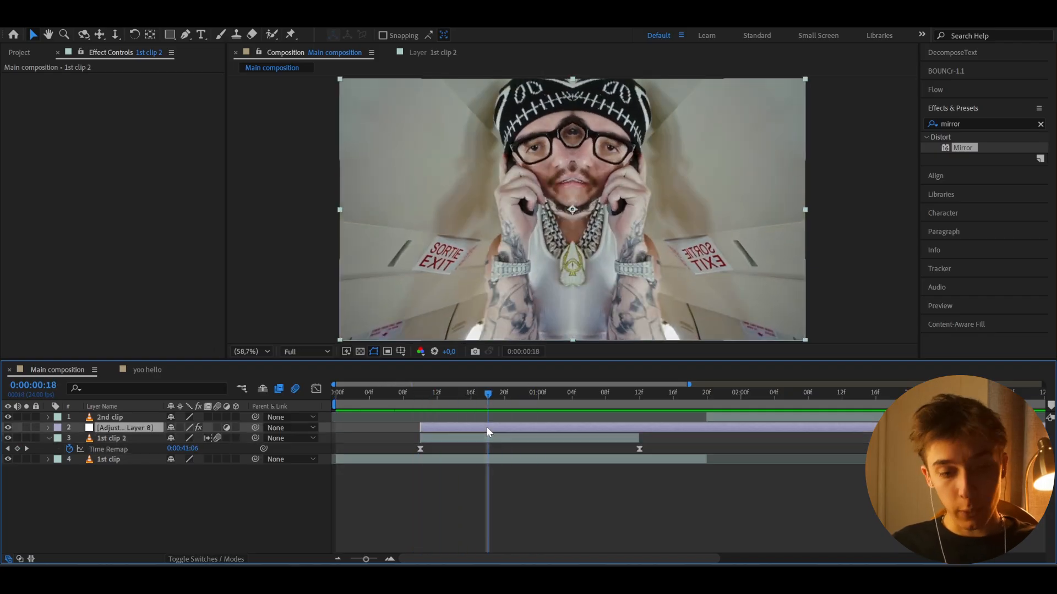
key("Return")
type("mirror")
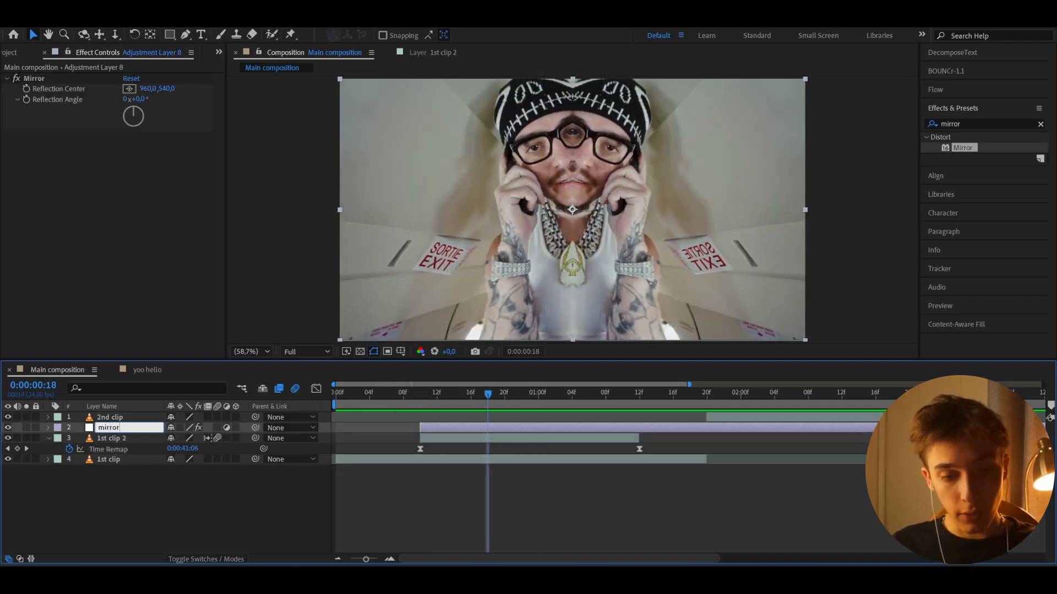
key("Return")
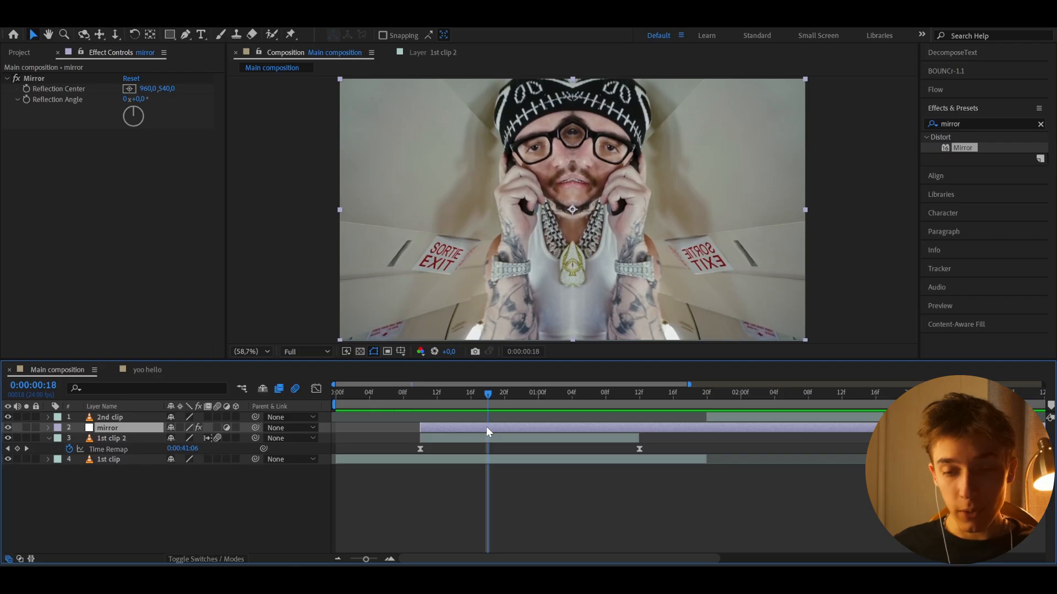
- Apply the Levels effect to the mirror layer and start keyframing its Histogram at 0:00:00:10
left_click_drag(461, 398, 420, 404)
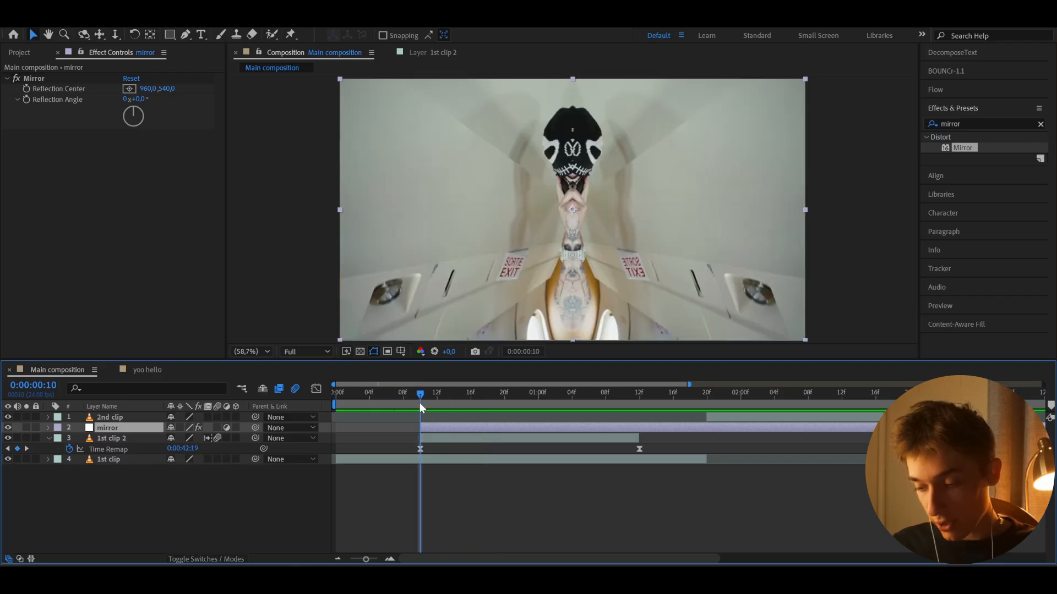
left_click(952, 124)
type("levels")
left_click_drag(973, 231, 109, 282)
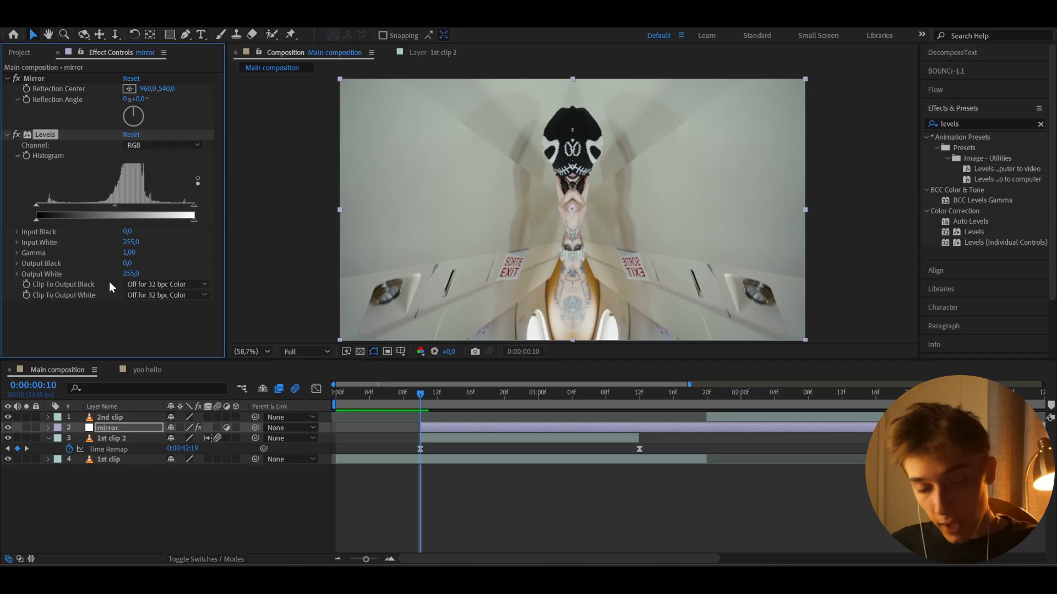
left_click(27, 157)
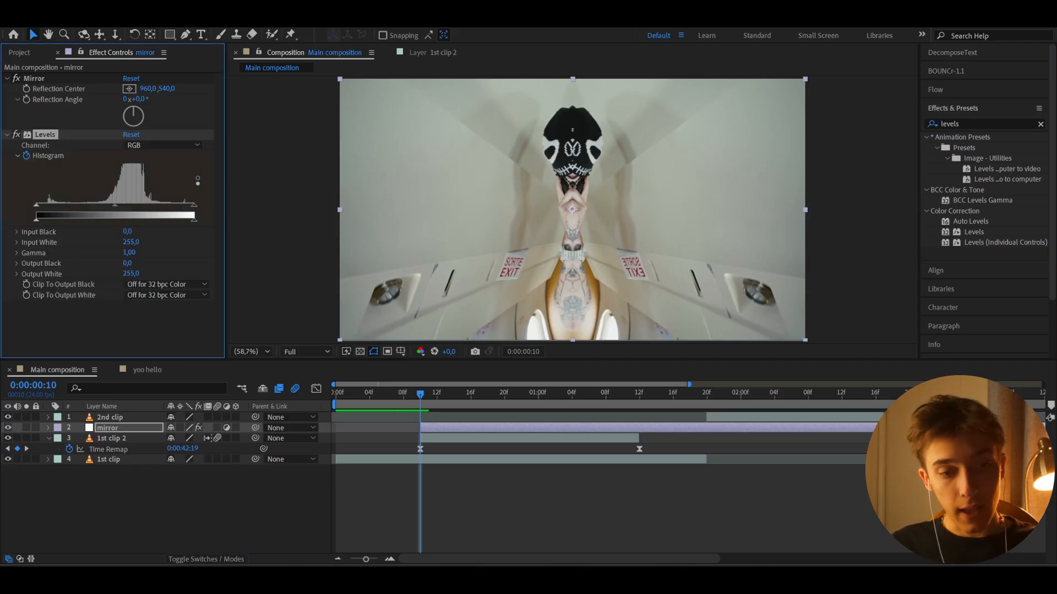
- Set the Levels Input Black to 150 at 0:00:01:11
left_click_drag(418, 395, 630, 404)
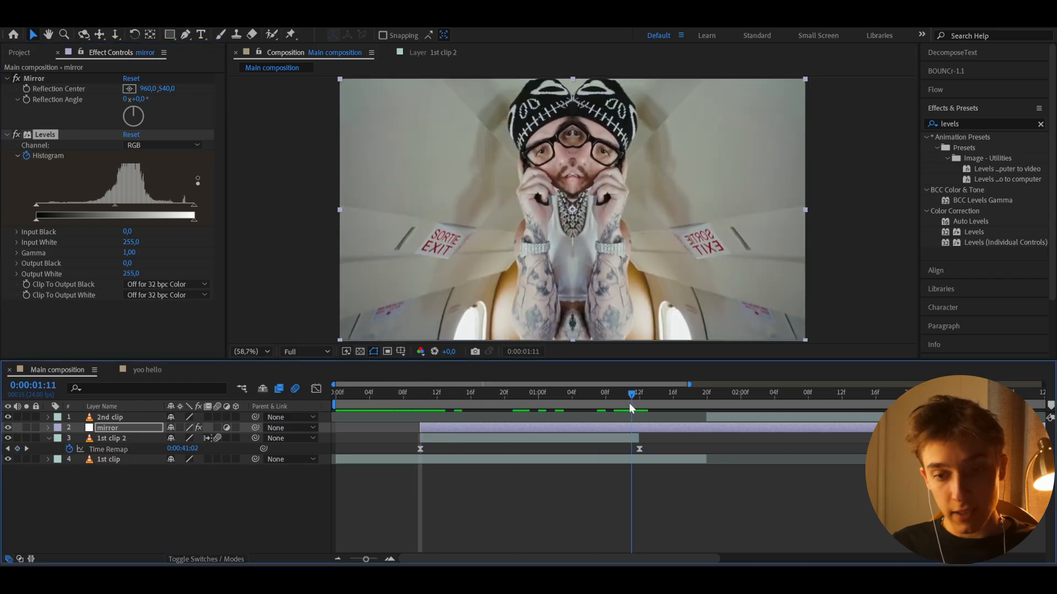
left_click(126, 231)
type("150")
key("Return")
- Apply the Hue/Saturation effect to the mirror layer and return the playhead to 0:00:00:10
key("ctrl+space")
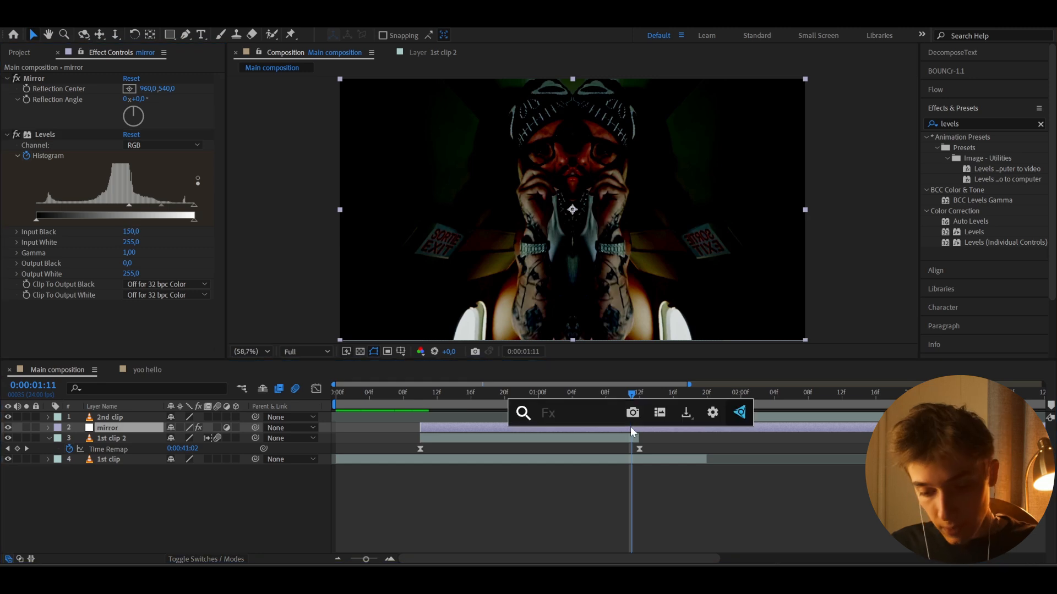
type("hue")
left_click(613, 440)
left_click_drag(627, 395, 420, 411)
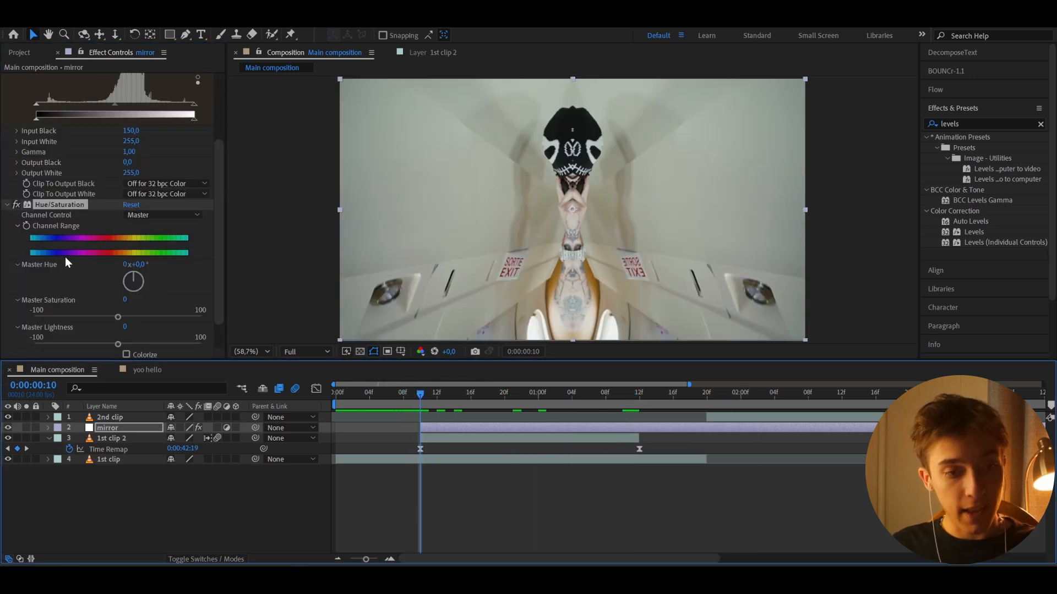
- Keyframe the mirror layer's Hue/Saturation Channel Range at 0:00:00:10 and set Master Saturation to -80 at 0:00:01:11
left_click(25, 225)
left_click_drag(626, 394, 631, 394)
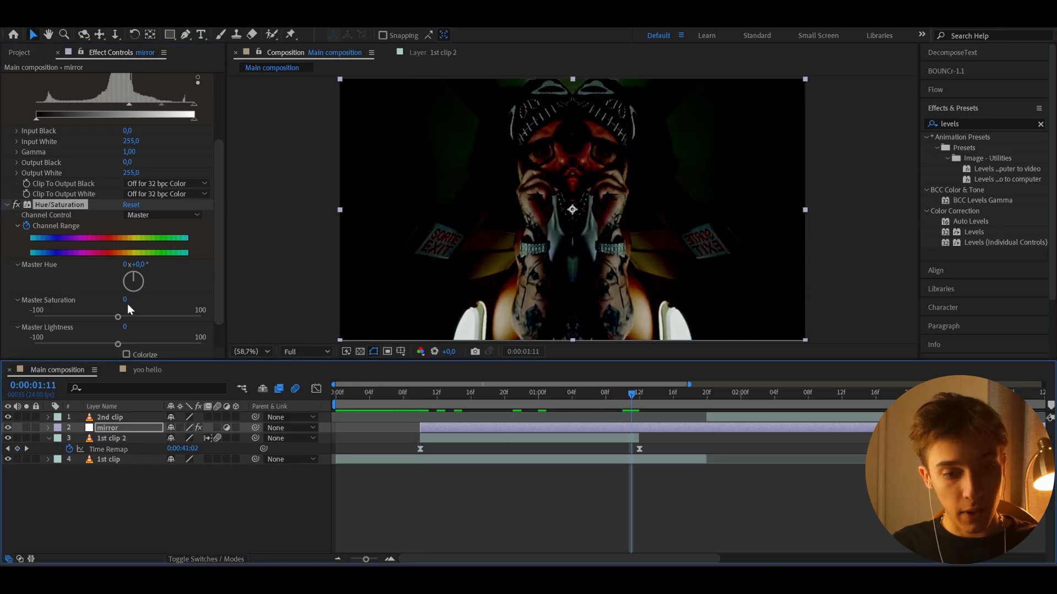
left_click_drag(127, 303, 88, 309)
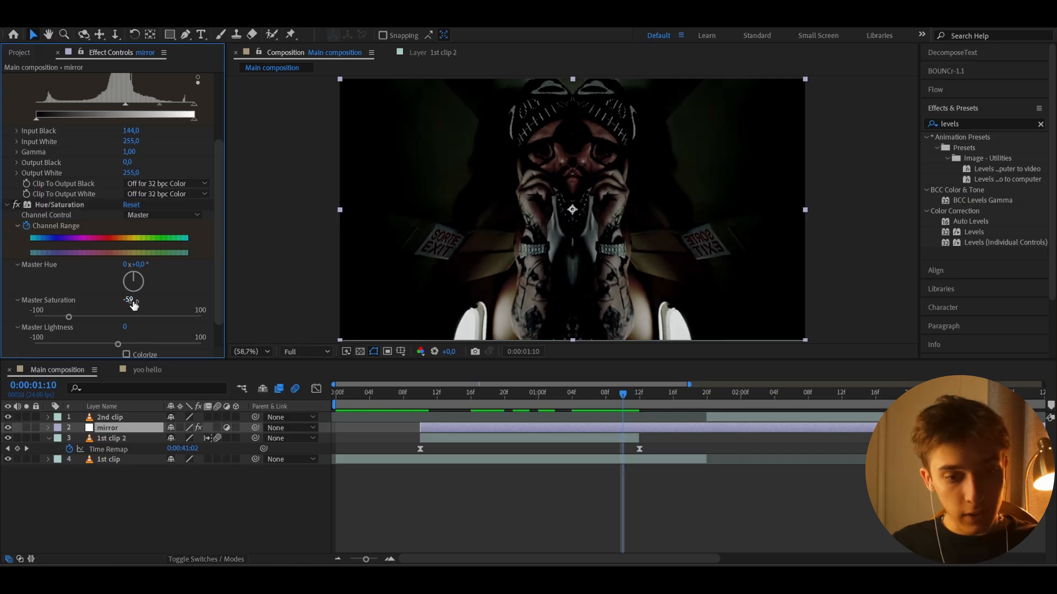
left_click(133, 300)
type("-80")
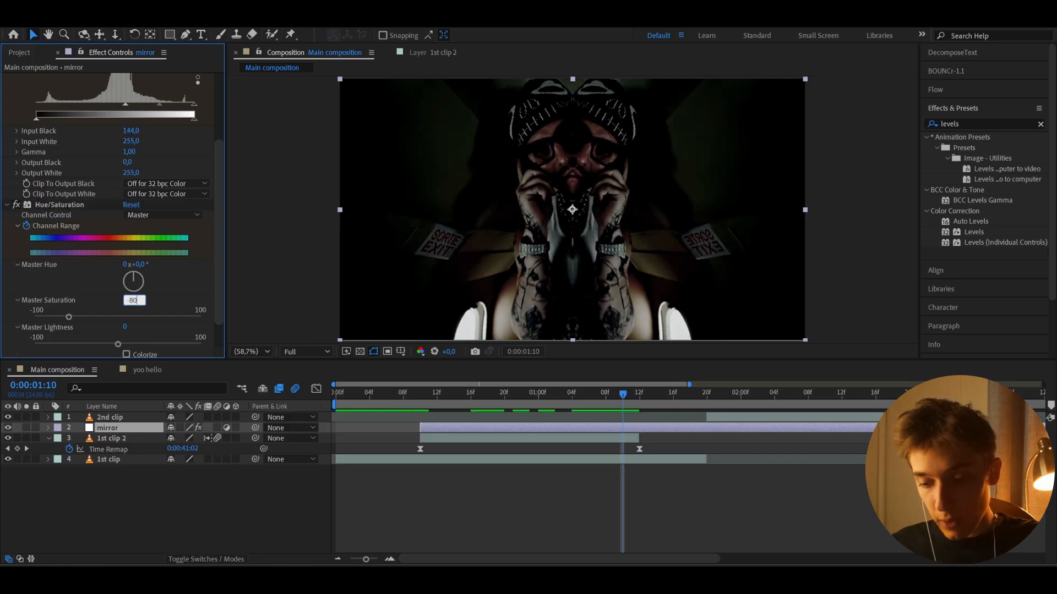
key("Return")
- Reveal the mirror layer's Histogram and Channel Range keyframes and apply Easy Ease to all of them
left_click(610, 424)
key("u")
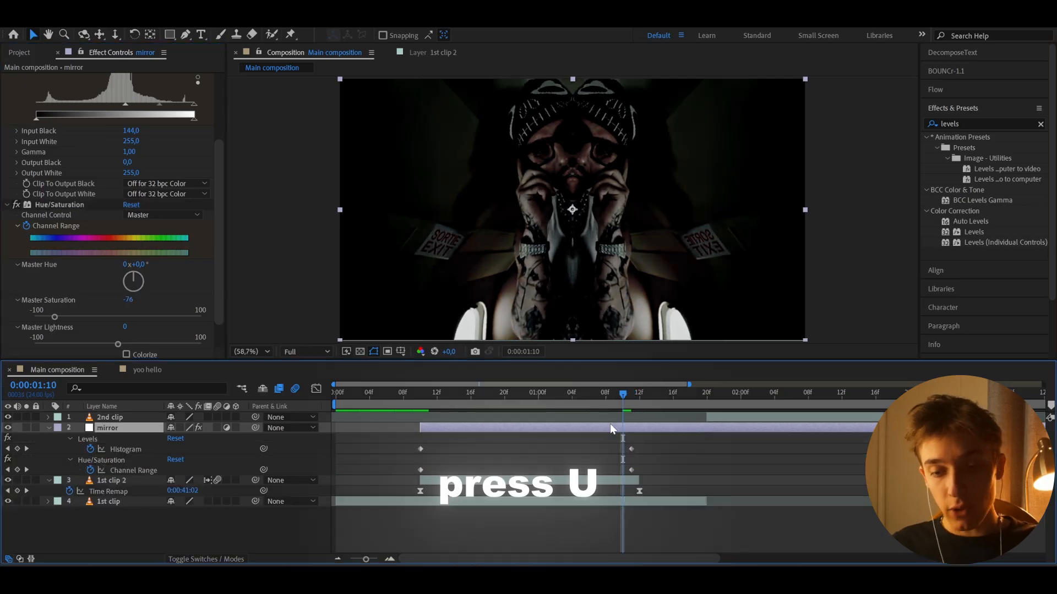
left_click_drag(405, 442, 658, 468)
key("F9")
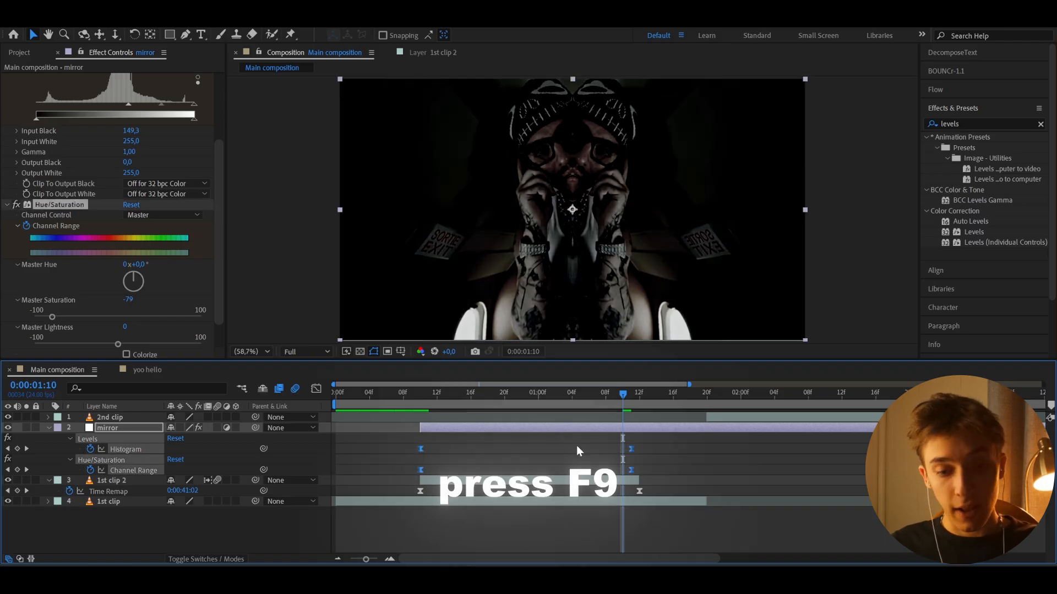
- Split the mirror layer at 0:00:01:12 and delete the part after the cut
key("Page_Down")
key("Page_Down")
key("ctrl+shift+d")
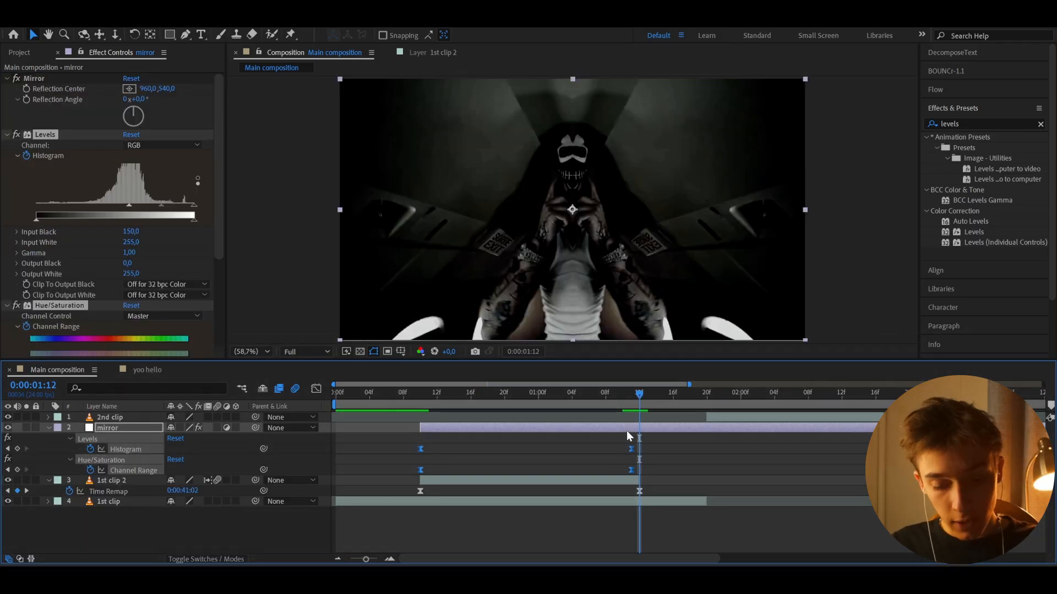
key("Delete")
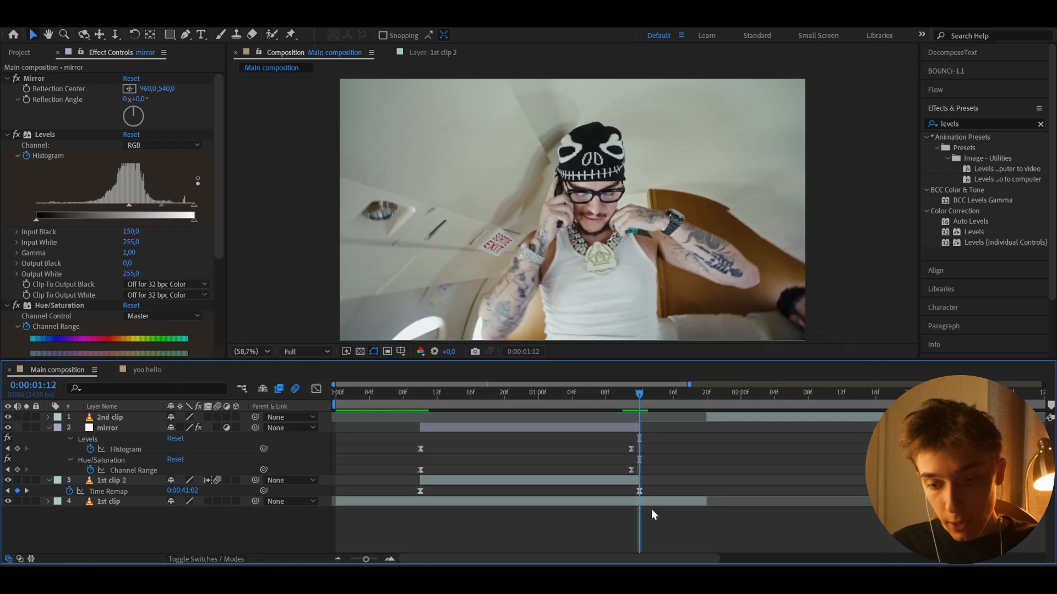
- Trim the 1st clip layer to end at 0:00:00:10 and preview the transition from the beginning
left_click(691, 503)
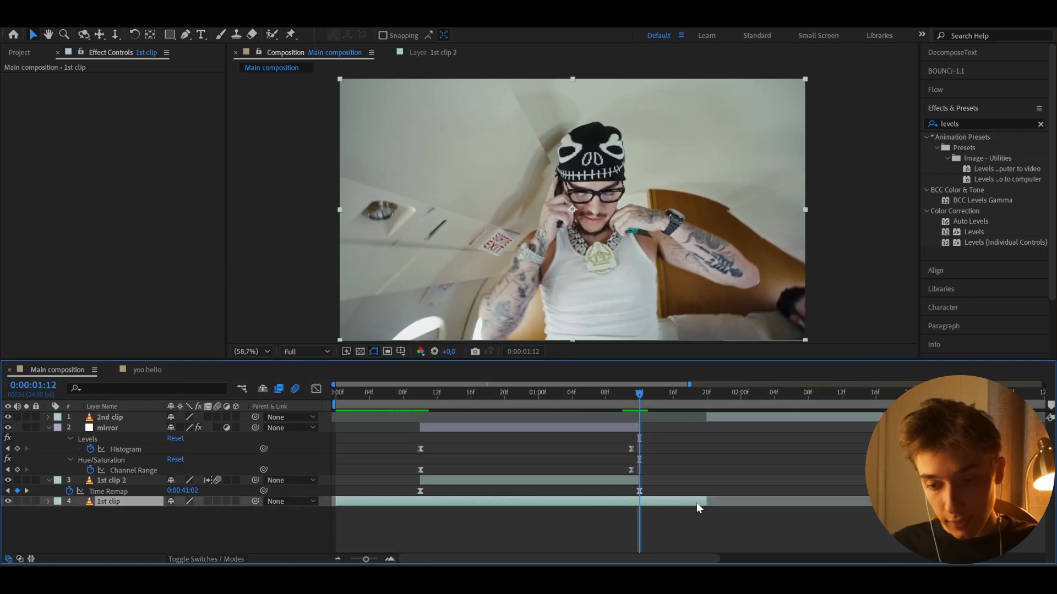
left_click_drag(706, 502, 420, 502)
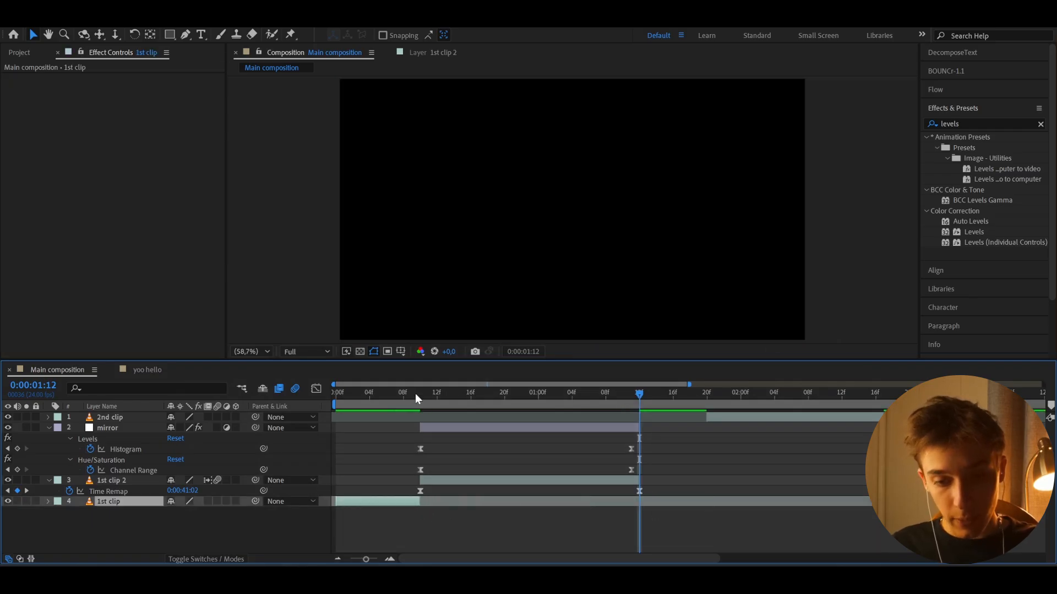
left_click(343, 404)
key("space")
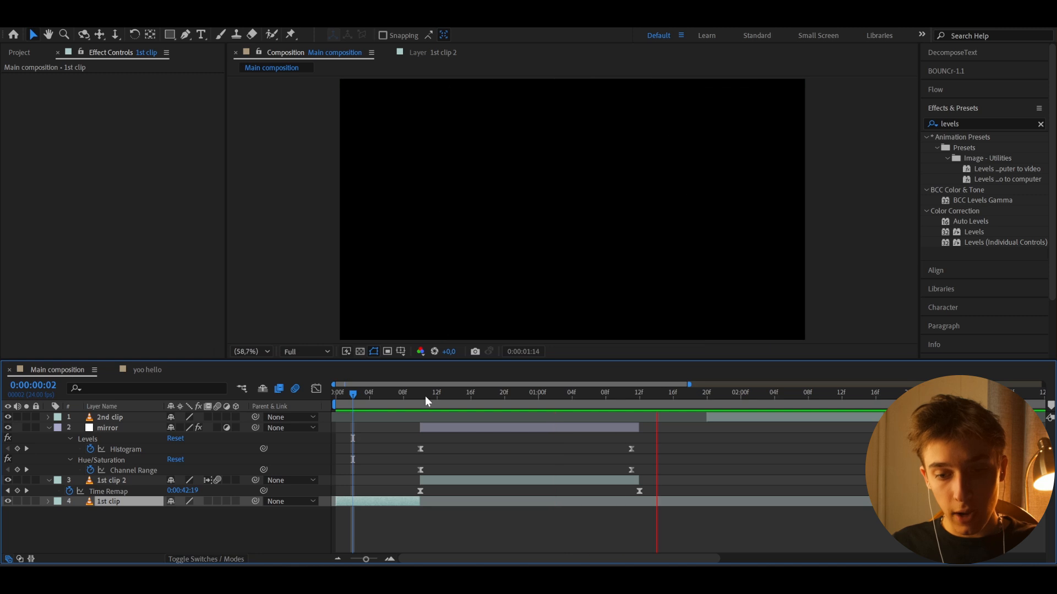
- Add a new adjustment layer above the mirror layer, starting at 0:00:00:09
left_click(391, 404)
left_click(405, 405)
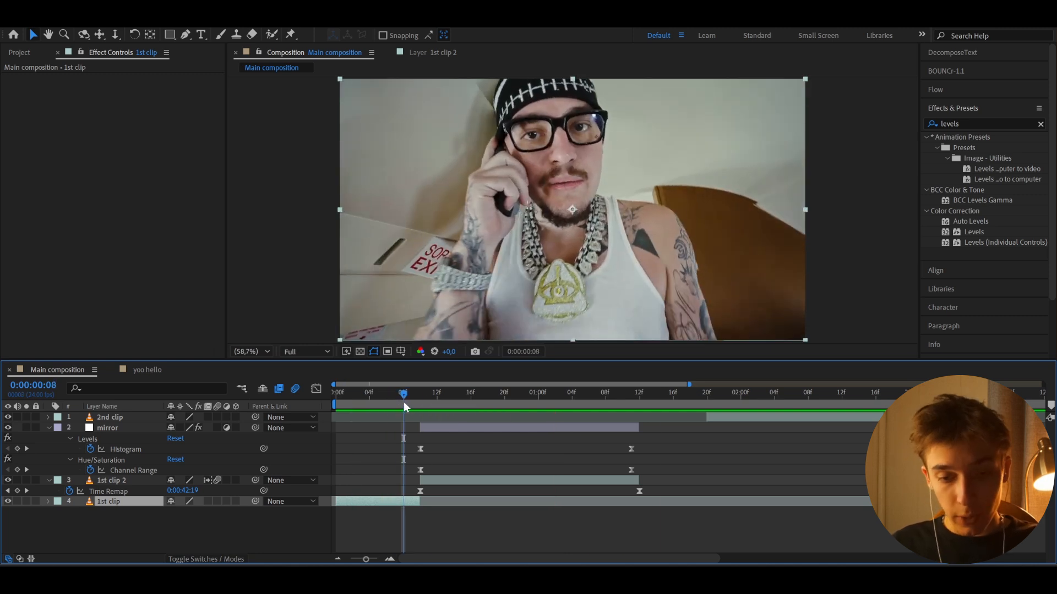
left_click(412, 401)
left_click(416, 433)
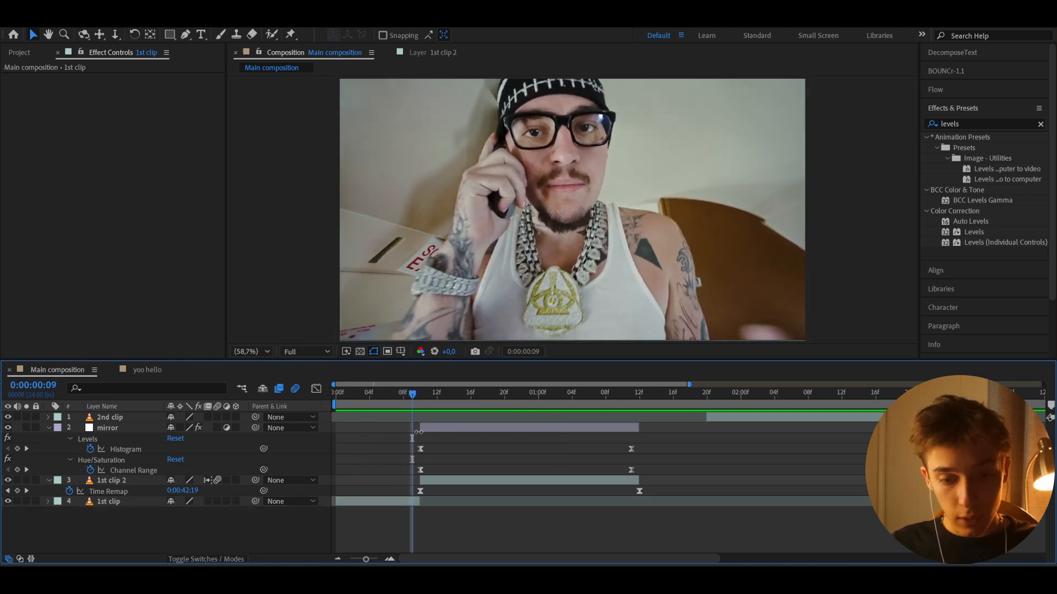
key("ctrl+alt+y")
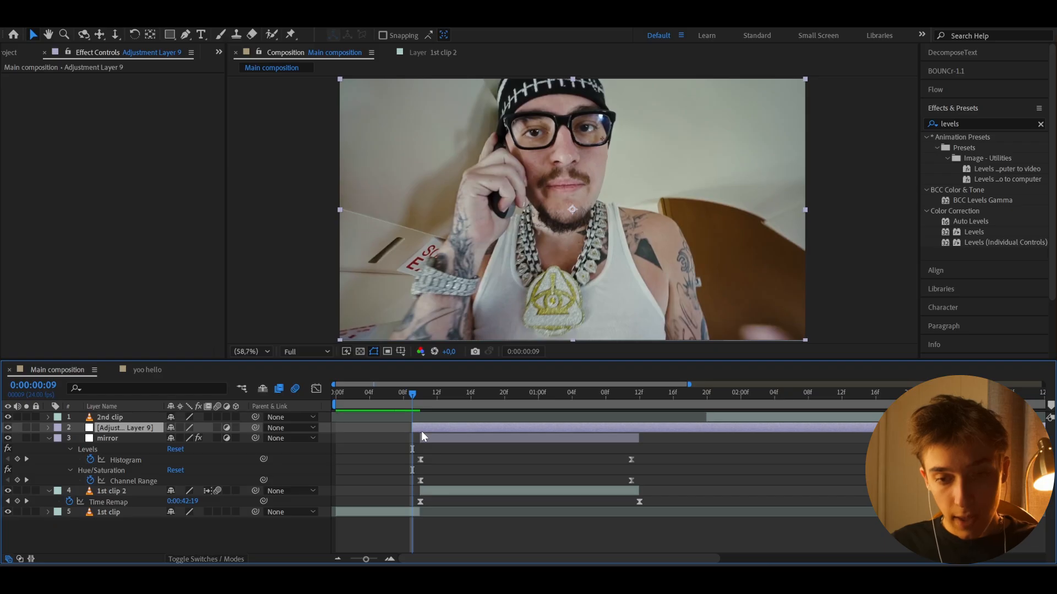
- Cut the new adjustment layer at 0:00:00:10 and remove the remainder so it lasts a single frame
scroll(417, 444, "up", 3)
scroll(418, 444, "left", 3)
mouse_move(498, 395)
left_mouse_down()
mouse_move(538, 394)
mouse_move(510, 394)
left_mouse_up()
key("ctrl+shift+d")
key("Delete")
left_click(509, 428)
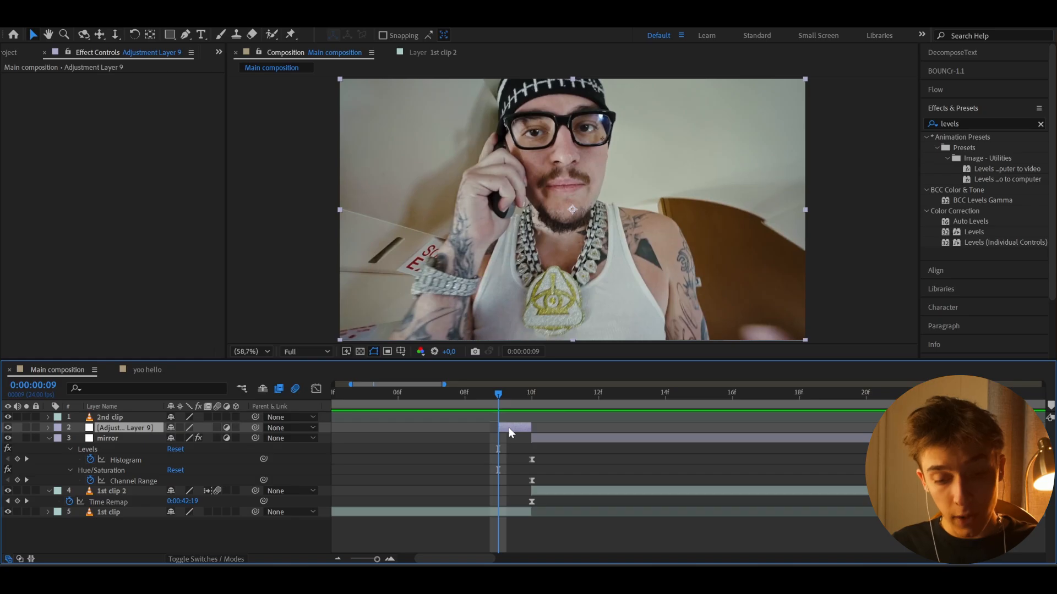
- Apply Minimax to the one-frame adjustment layer with Radius 55 and Direction Just Horizontal
key("ctrl+space")
type("minim")
key("Return")
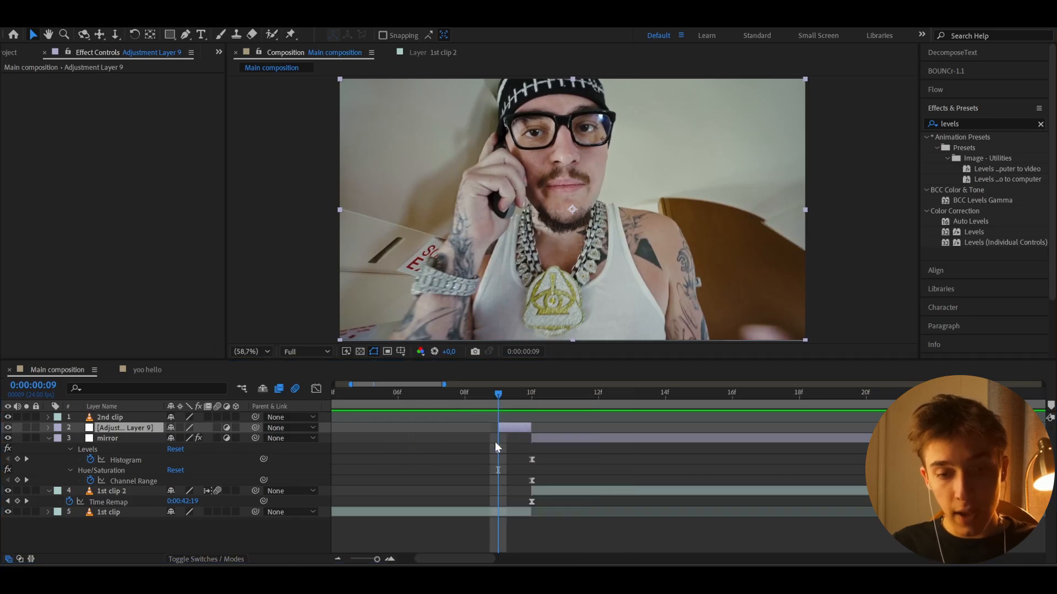
left_click_drag(144, 101, 163, 101)
left_click(149, 121)
left_click(169, 149)
left_click(521, 421)
- Duplicate the Minimax adjustment layer and move the copy to start at 0:00:00:10
key("Page_Down")
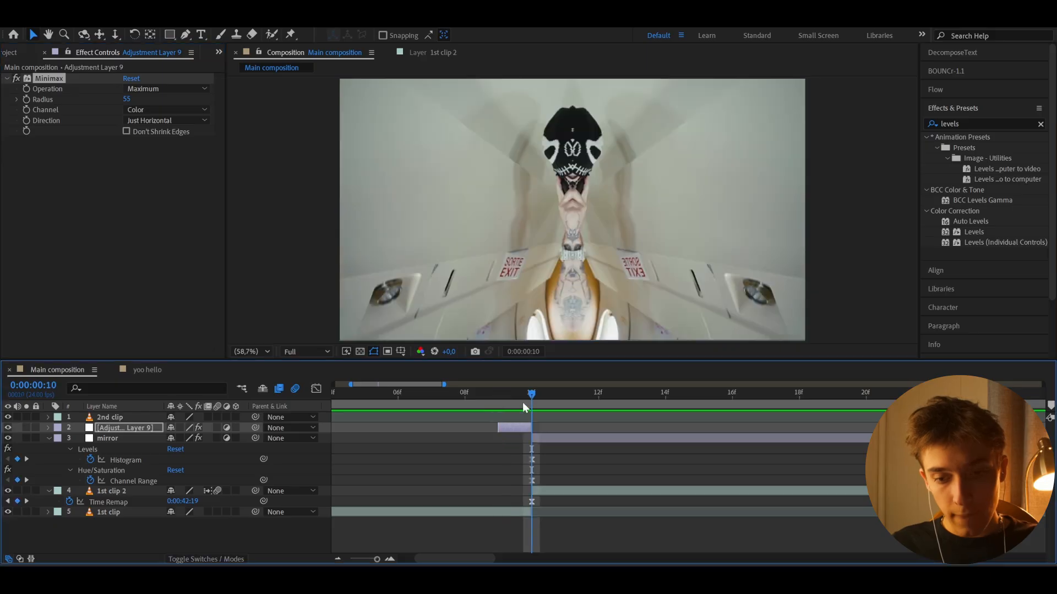
left_click(520, 421)
key("ctrl+d")
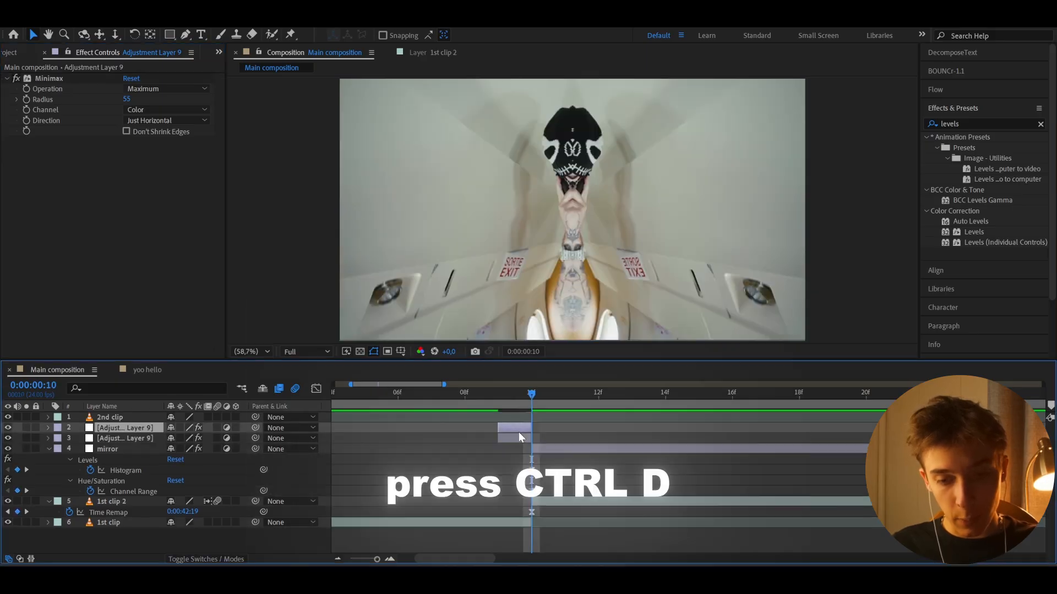
left_click_drag(513, 425, 536, 427)
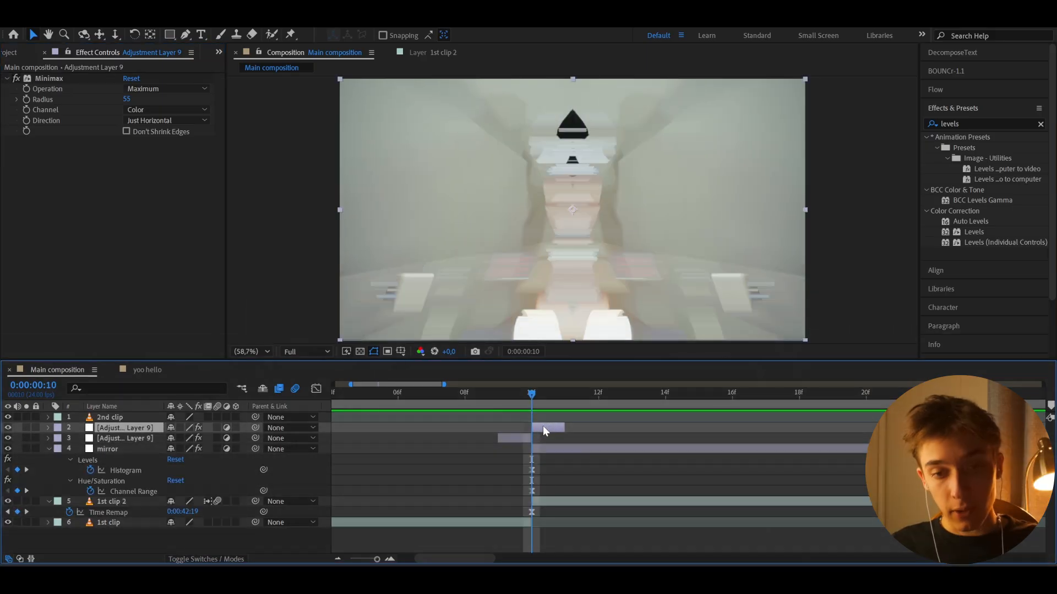
- Replace Minimax on the duplicated adjustment layer with the Exposure effect and lower Exposure to -2.24
left_click(34, 81)
key("Delete")
key("ctrl+space")
type("expo")
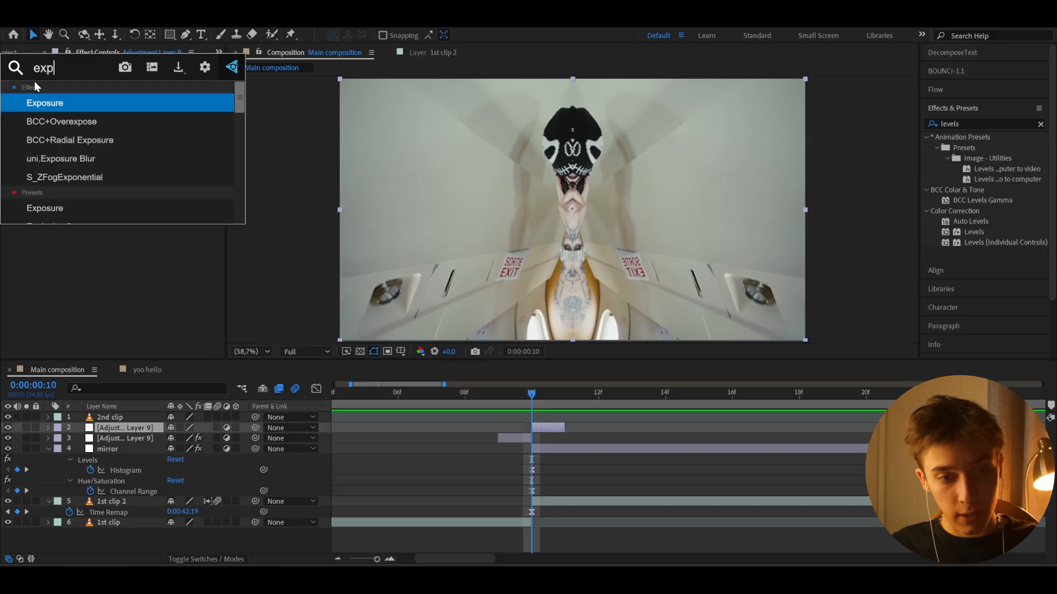
left_click(51, 97)
left_click_drag(136, 114, 24, 141)
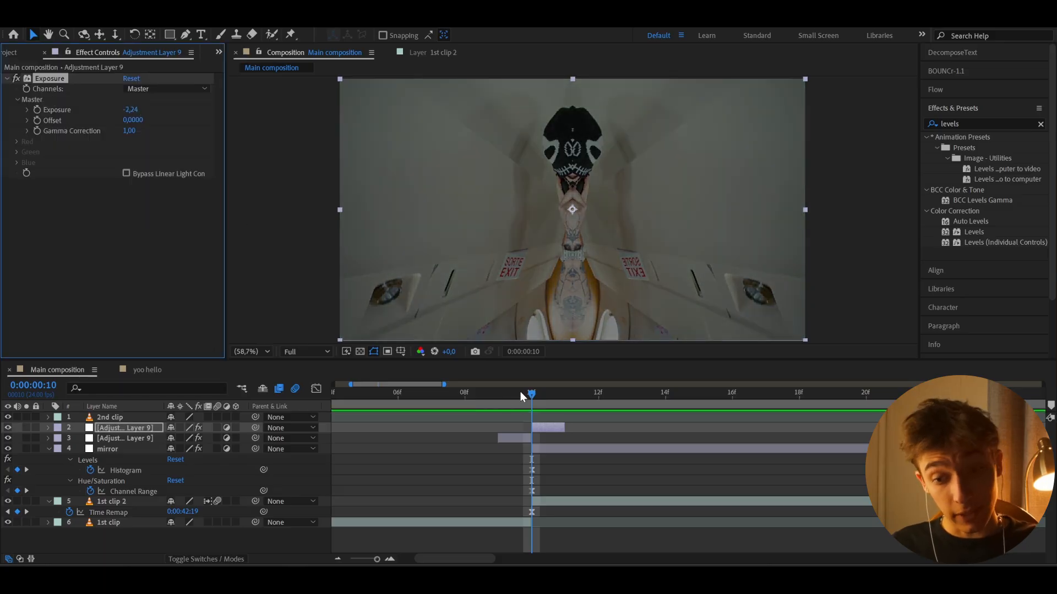
- Duplicate the Exposure adjustment layer and move the copy to start at 0:00:00:11
left_click(536, 395)
left_click_drag(536, 394, 572, 395)
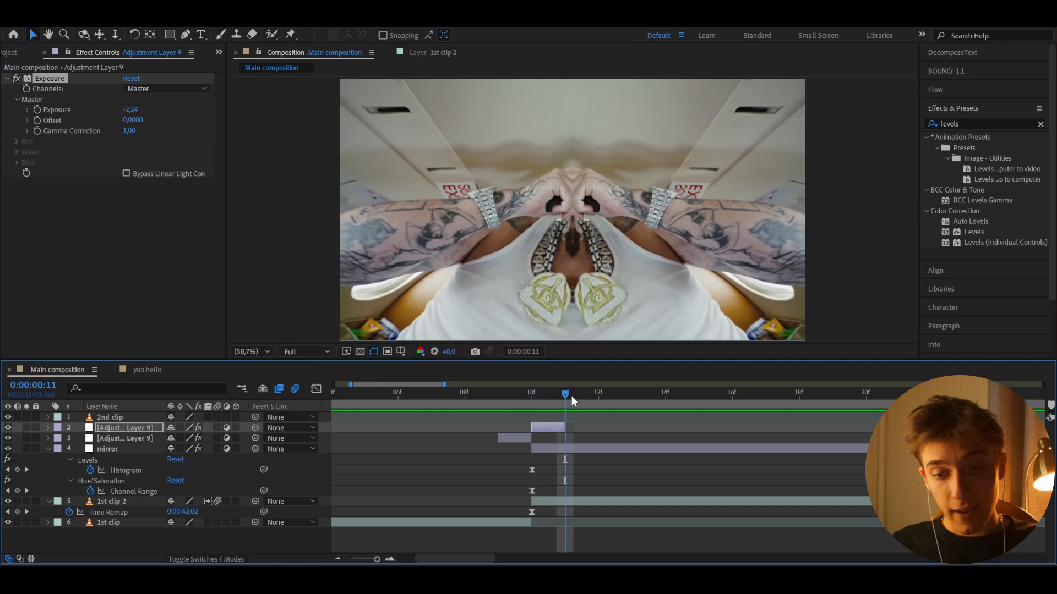
key("ctrl+d")
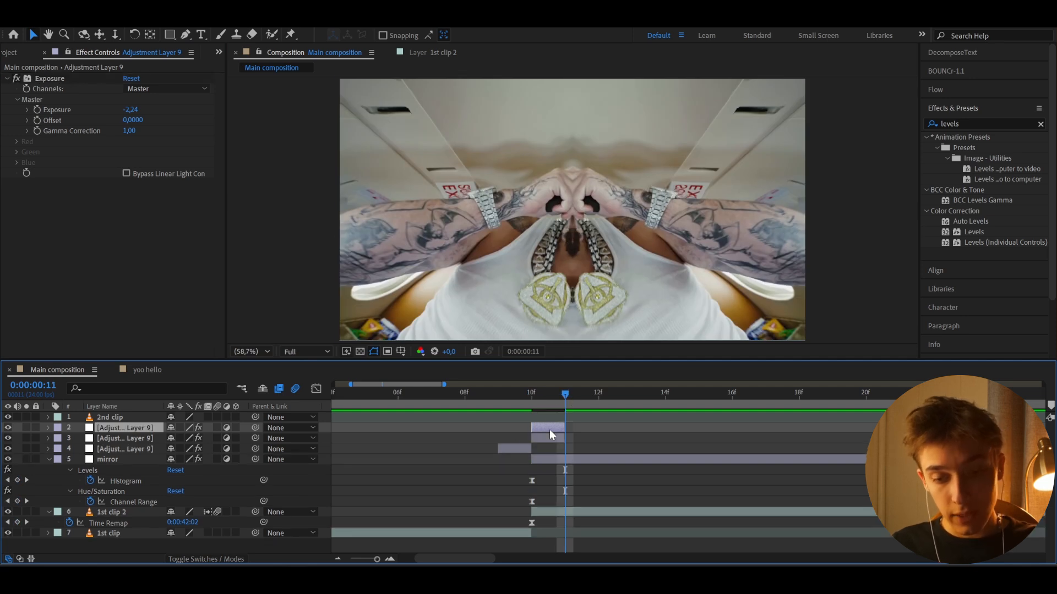
left_click_drag(551, 430, 575, 433)
- Replace Exposure on the adjustment layer at 0:00:00:11 with the Invert effect
left_click(55, 81)
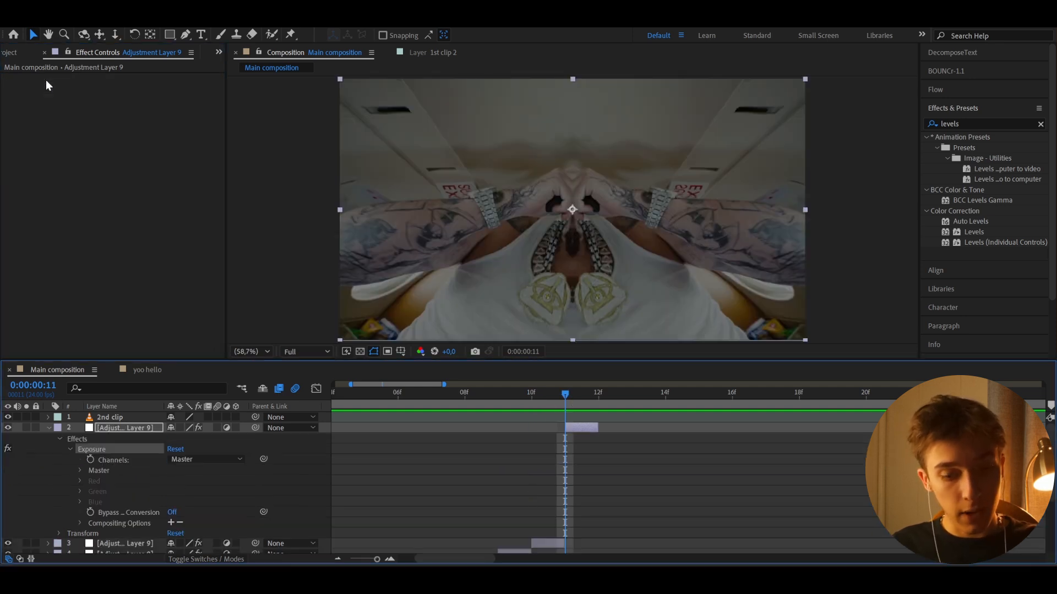
key("Delete")
key("ctrl+space")
type("inv")
key("Return")
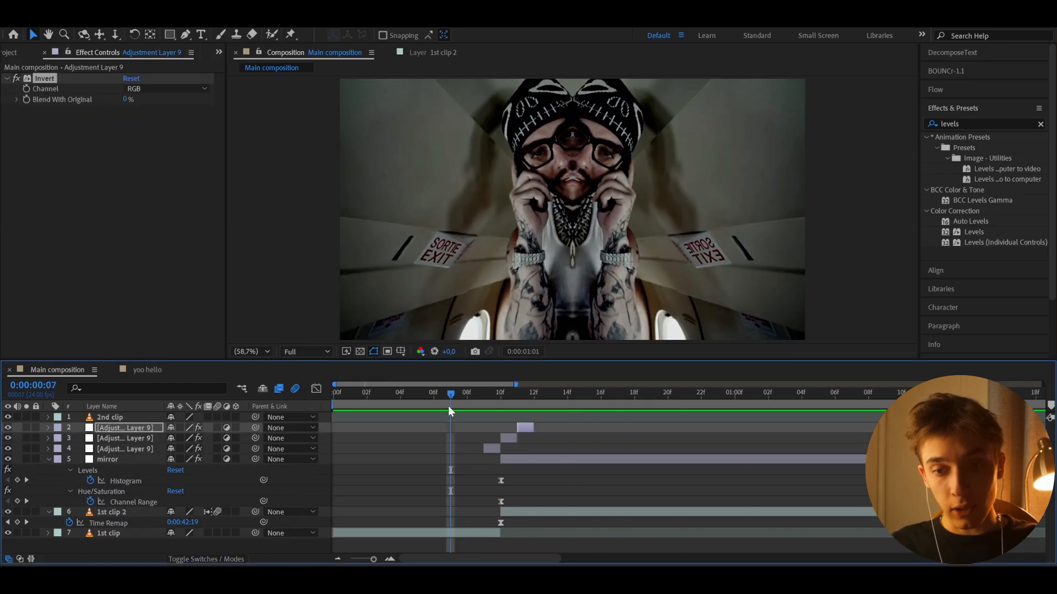
- Add a new adjustment layer directly above the 1st clip layer and trim its start to 0:00:00:02
left_click_drag(450, 408, 372, 460)
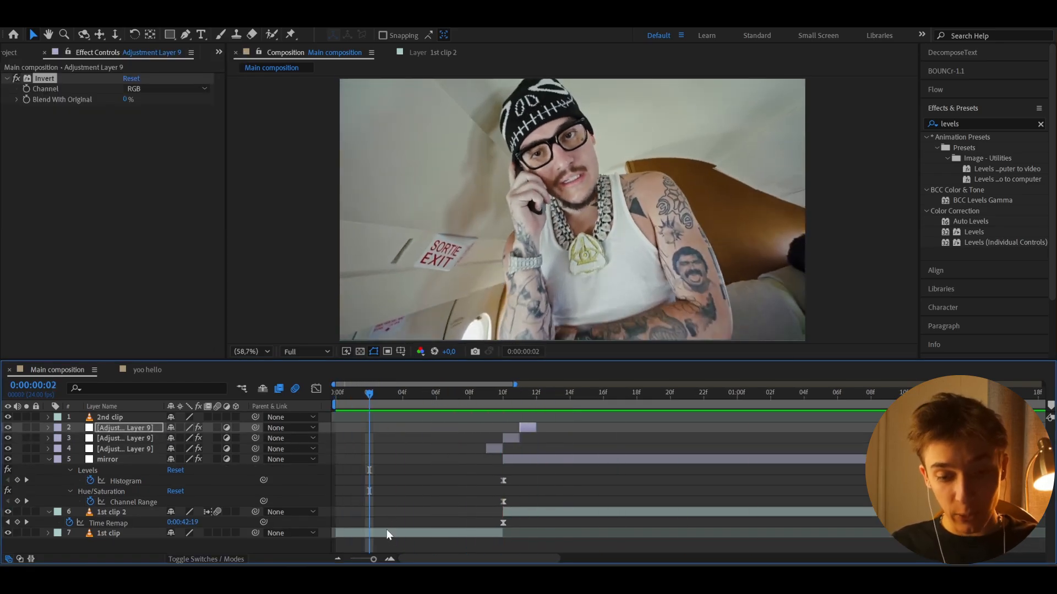
key("ctrl+alt+y")
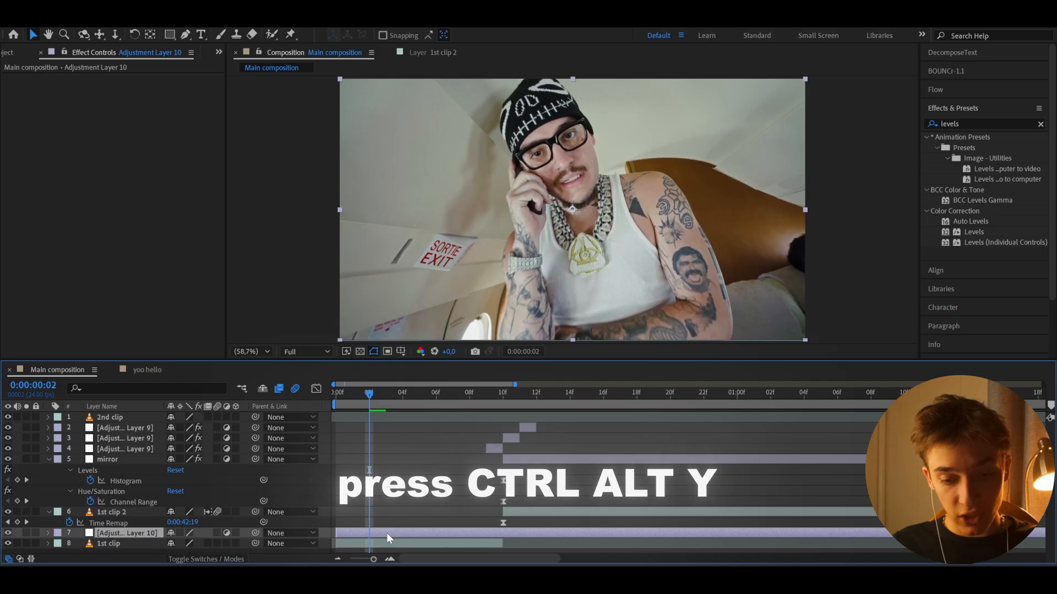
key("alt+bracketleft")
- Apply the Exposure effect to the new adjustment layer above the 1st clip
key("ctrl+space")
type("epo")
key("BackSpace")
key("BackSpace")
type("xpo")
key("Return")
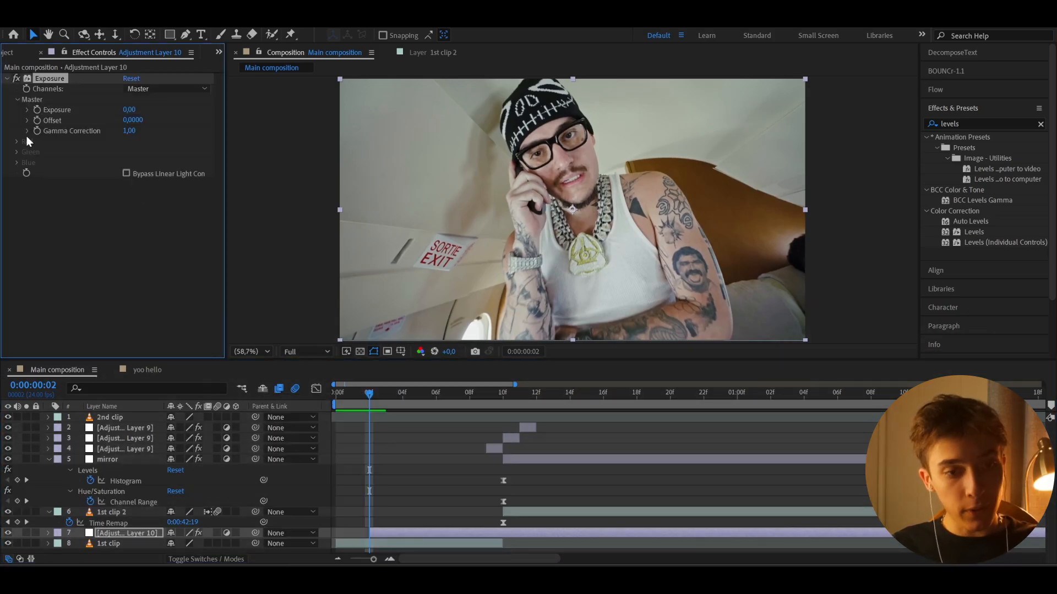
- Keyframe Exposure's Gamma Correction at 0:00:00:02 and set it to 0.22 at 0:00:00:08
key("space")
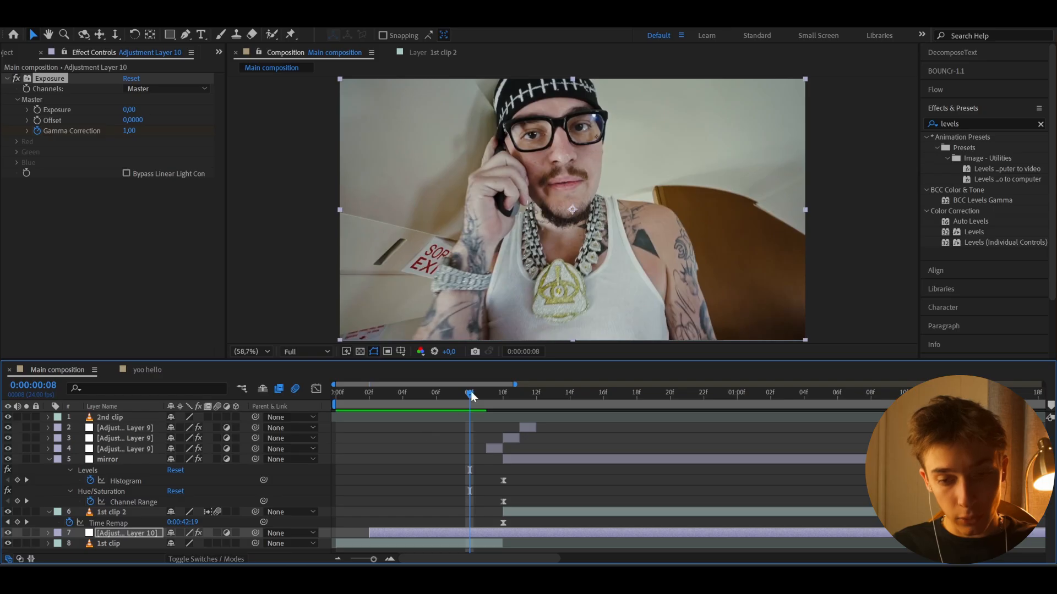
left_click(126, 131)
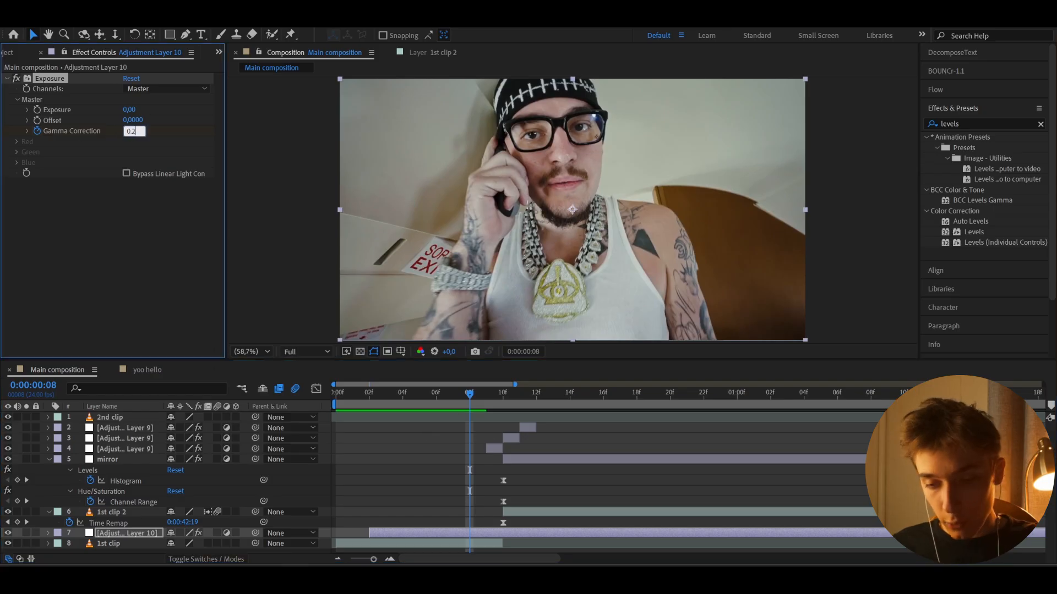
type("0,22")
key("Return")
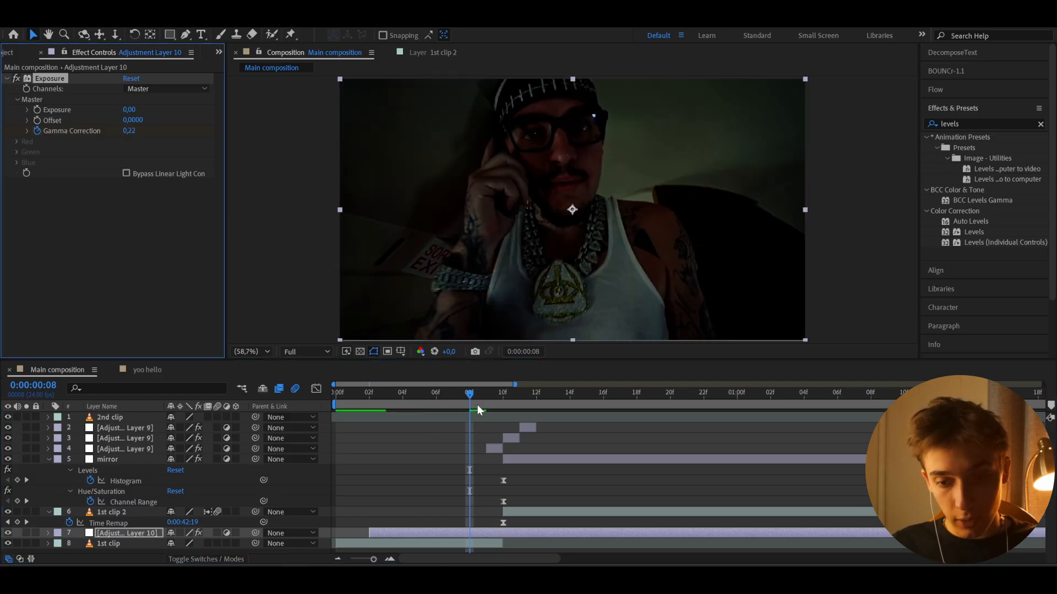
- Cut off the gamma-animated adjustment layer after 0:00:00:09 and ease its Gamma Correction keyframes
left_click_drag(477, 398, 489, 395)
key("ctrl+shift+d")
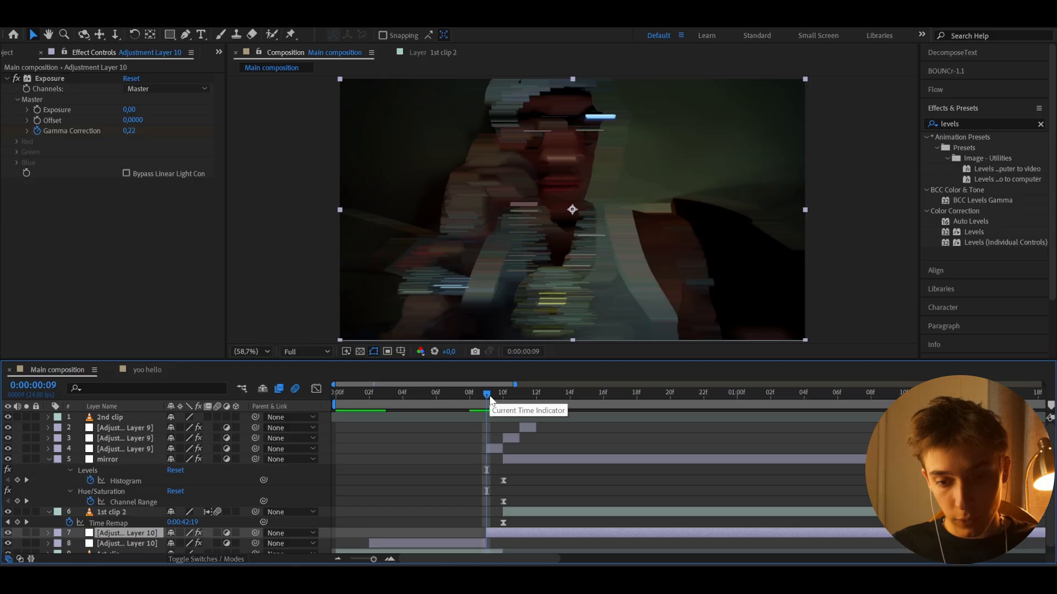
key("Delete")
left_click(312, 388)
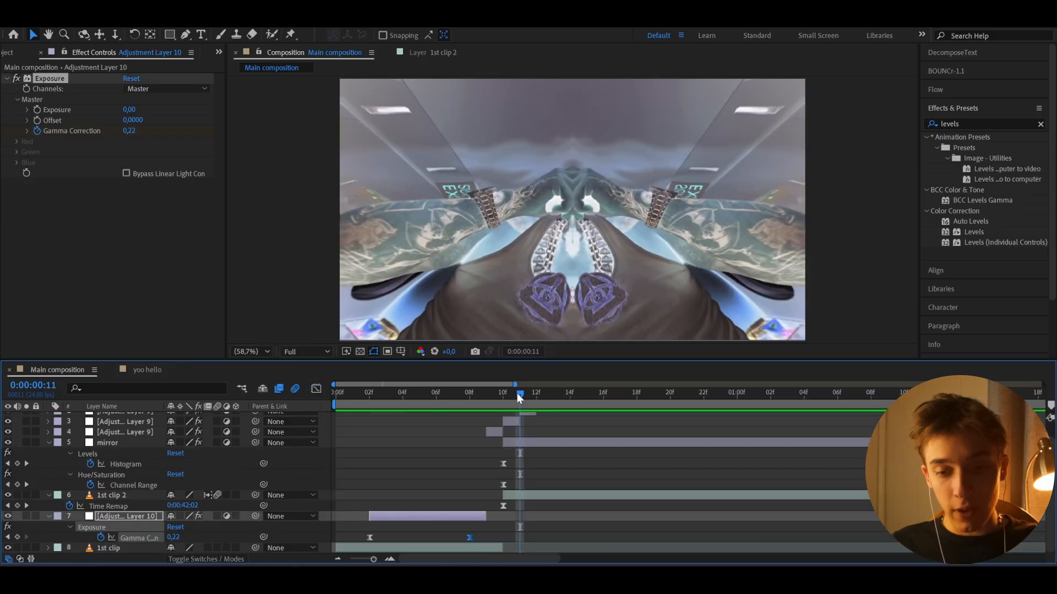
- Add a new adjustment layer above the Invert layer, starting at 0:00:00:12, and open the effects search
left_click_drag(517, 393, 532, 394)
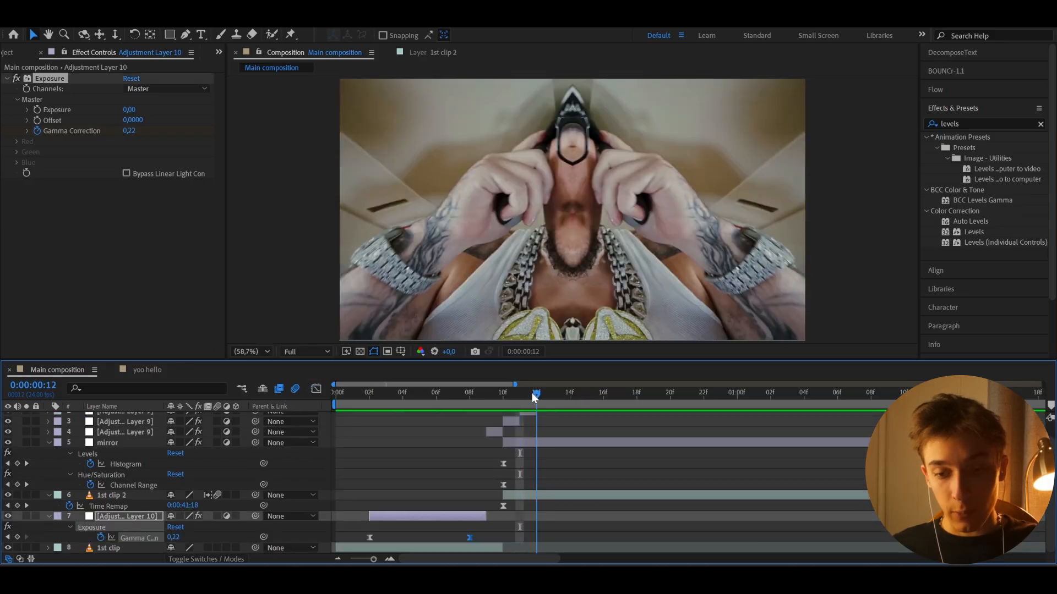
scroll(533, 433, "up", 1)
left_click(525, 429)
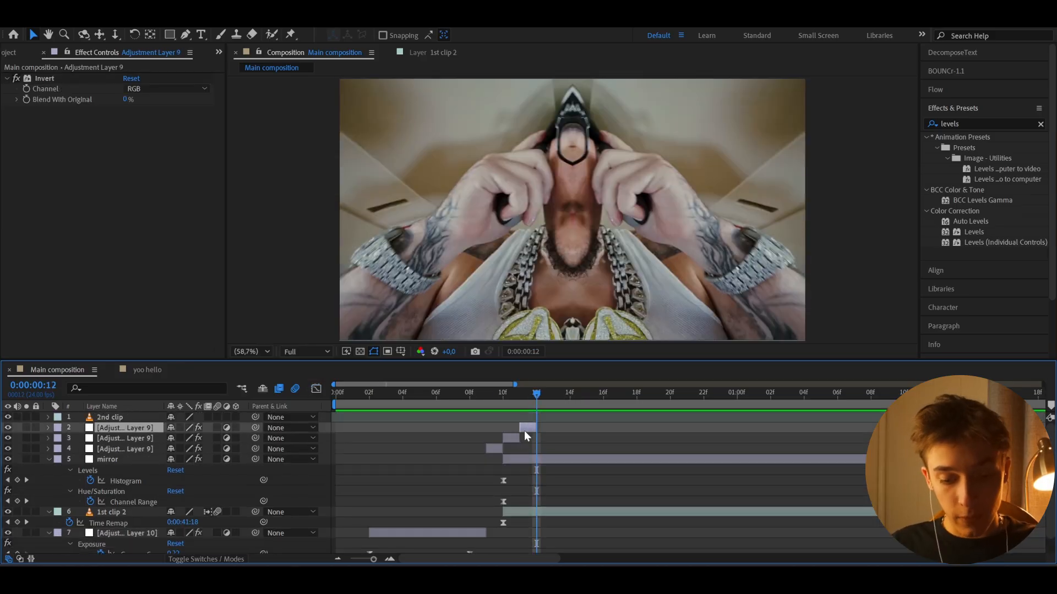
key("ctrl+alt+y")
key("ctrl+5")
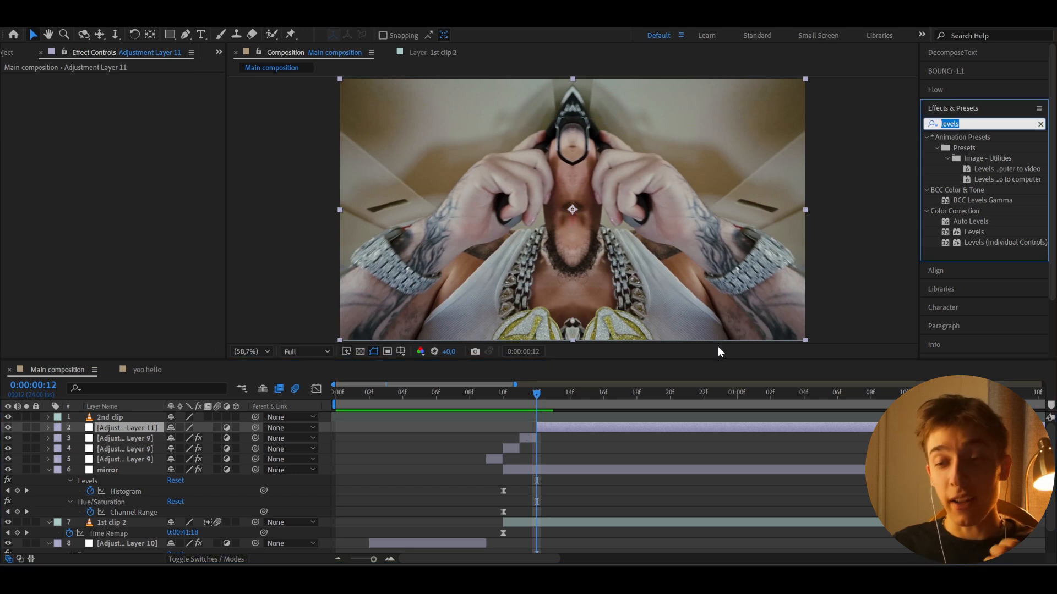
- Clear the effects search and open the Impact Presets folder within the user animation presets
key("BackSpace")
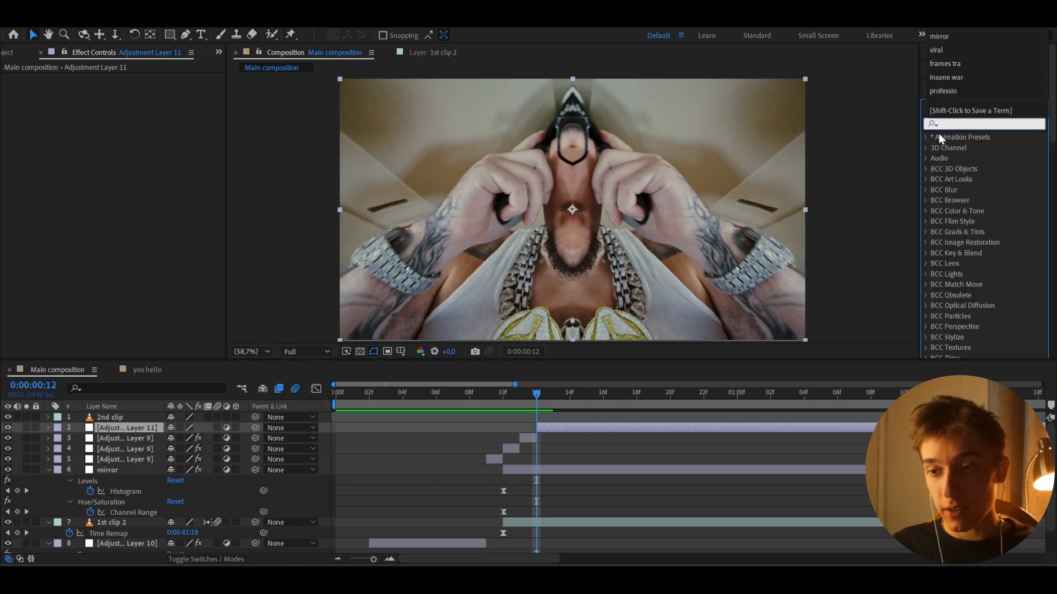
left_click_drag(918, 136, 857, 137)
left_click(864, 137)
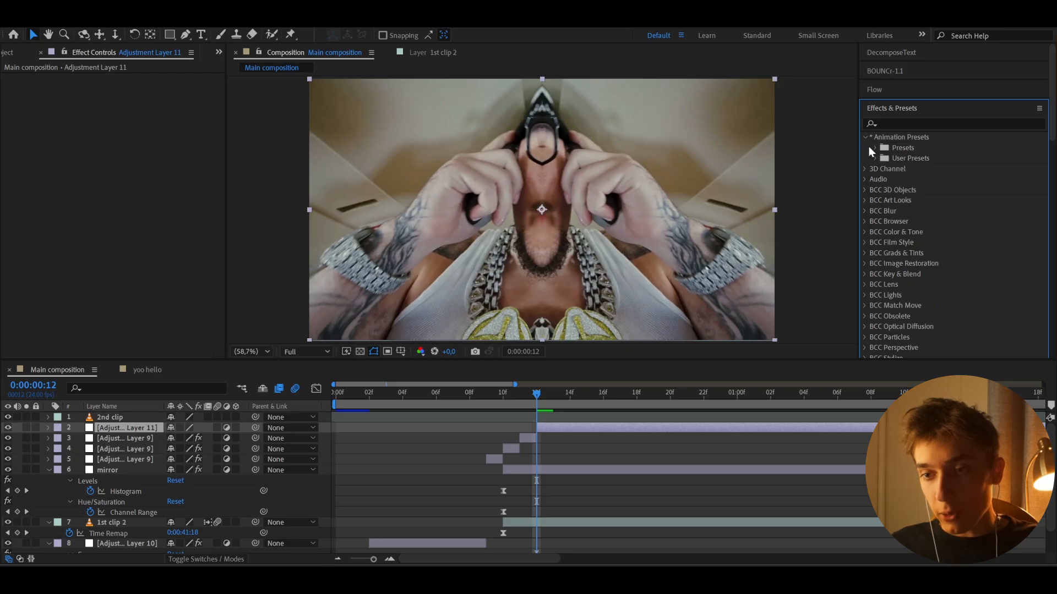
left_click(874, 158)
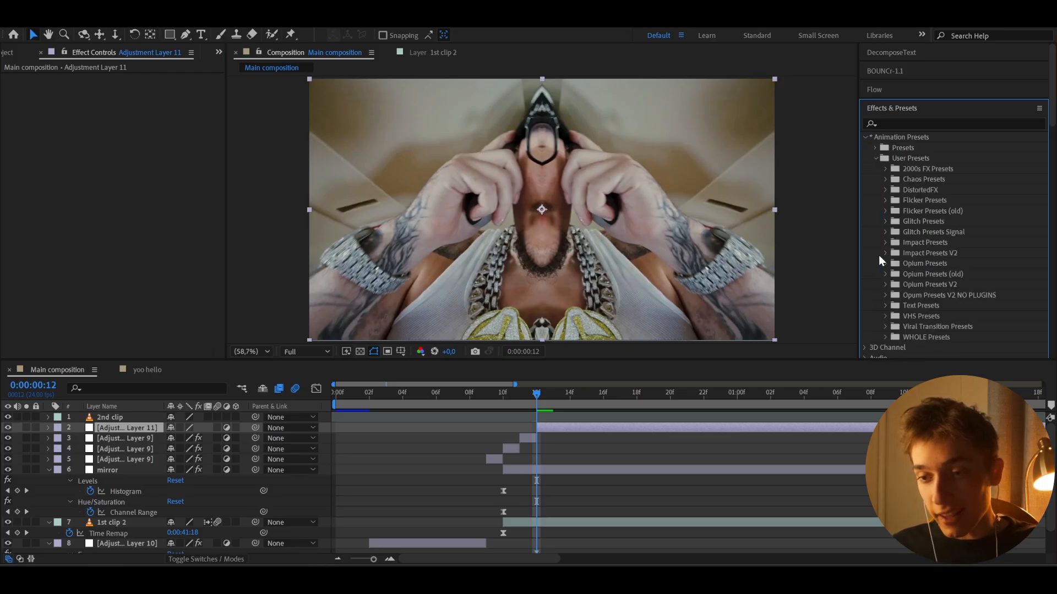
left_click(885, 243)
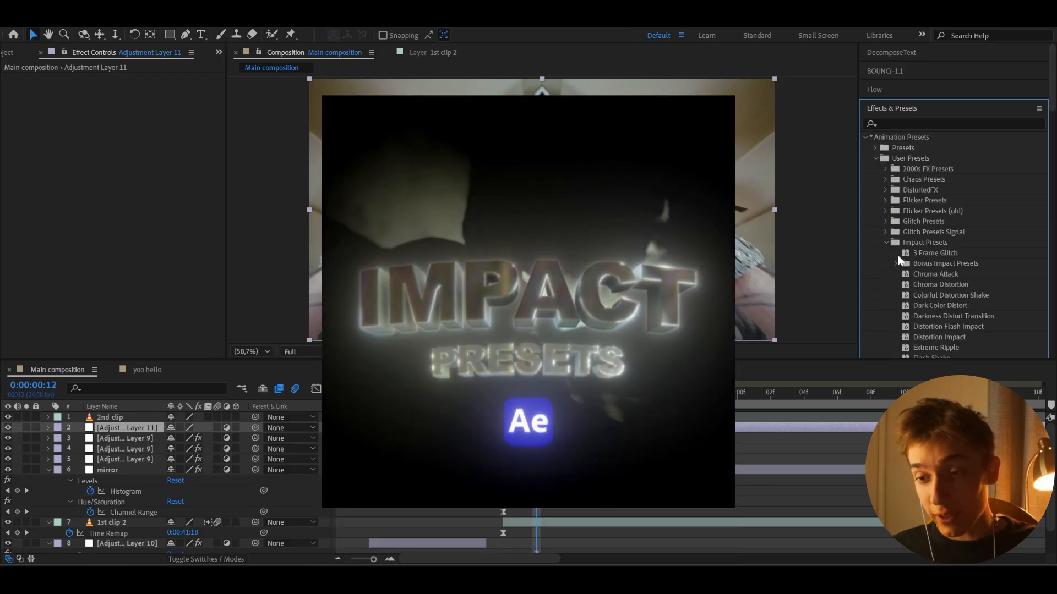
- Apply the Chroma Distortion preset to the new adjustment layer starting at 0:00:00:12 and preview the transition
left_click(929, 284)
left_click_drag(929, 283, 547, 430)
key("space")
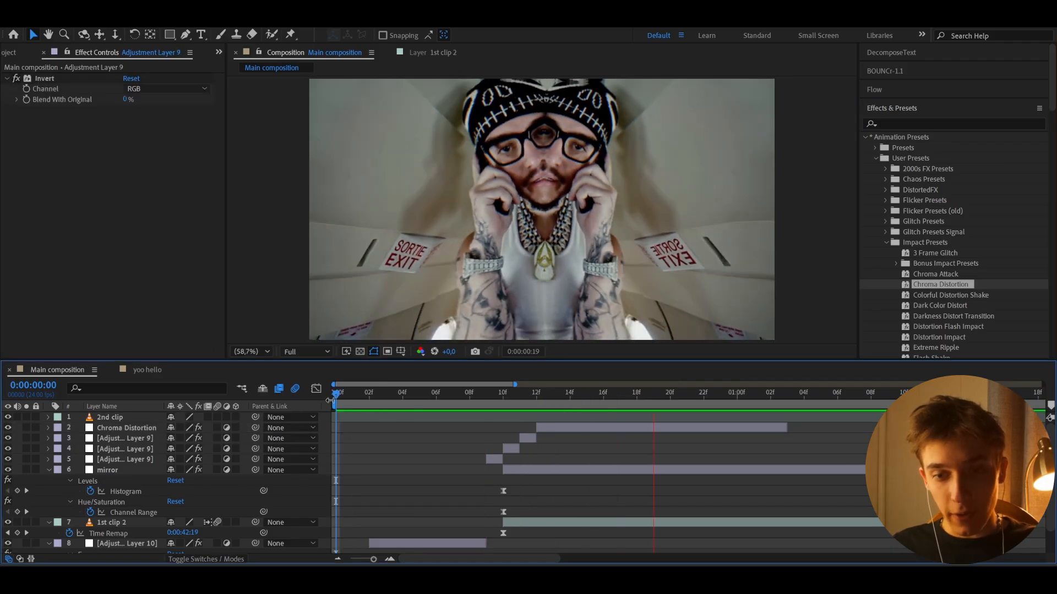
left_click_drag(438, 396, 418, 428)
key("space")
- Add another adjustment layer above the Chroma Distortion layer, trimmed to start at 0:00:00:12
left_click_drag(523, 392, 537, 397)
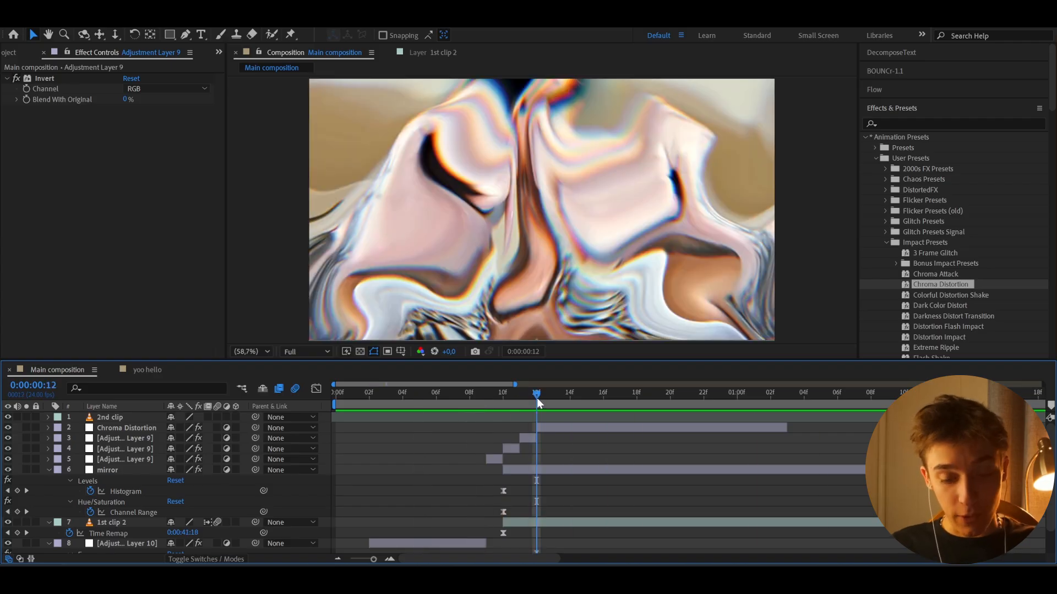
left_click(544, 430)
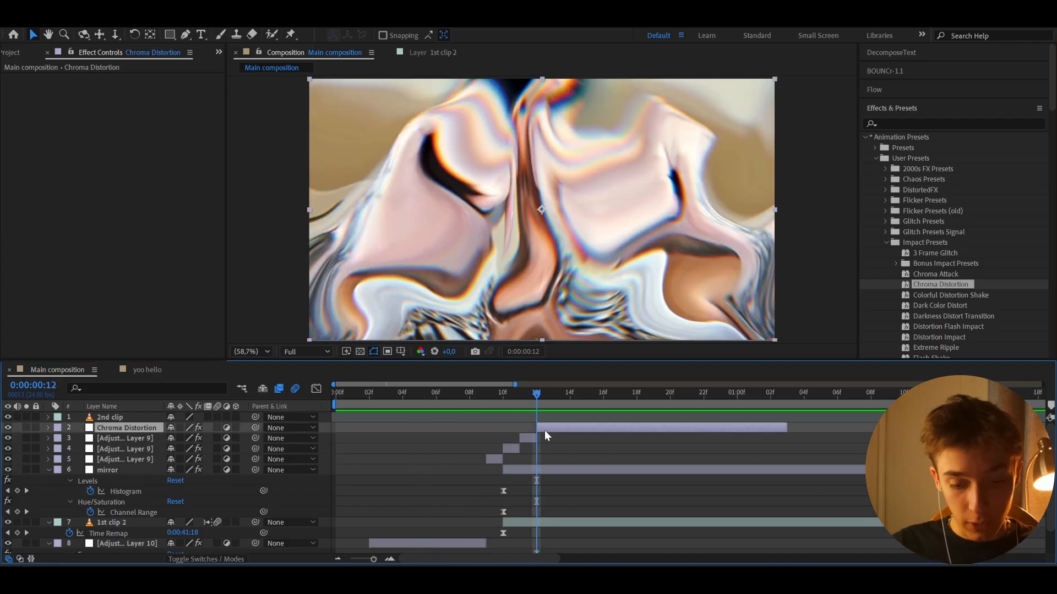
key("ctrl+alt+y")
key("alt+bracketleft")
scroll(886, 279, "down", 10)
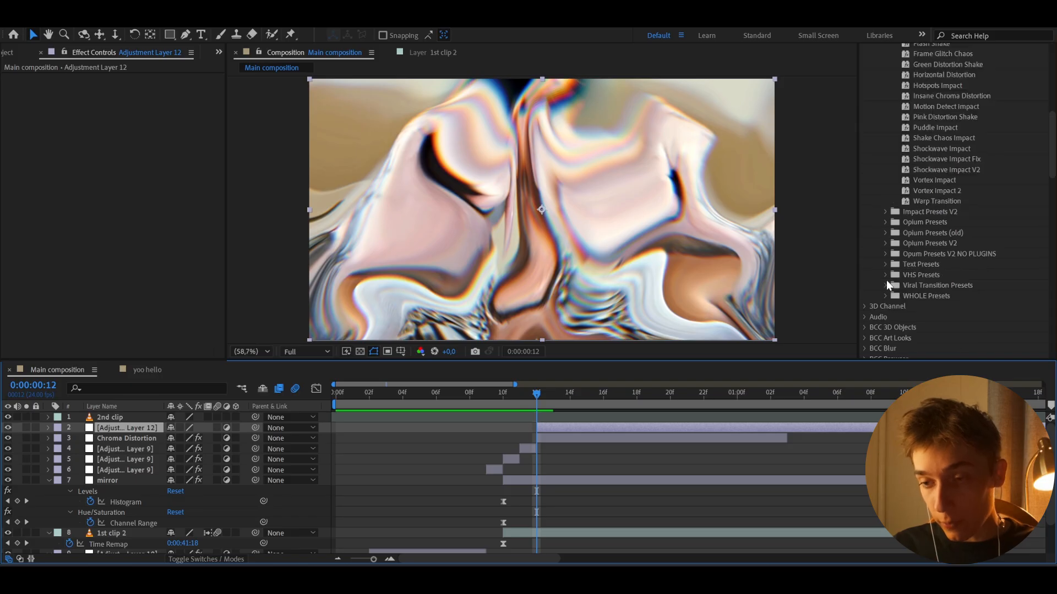
- Apply the Frame Glitch Chaos preset to the new adjustment layer and place it beneath the Chroma Distortion layer
left_click(918, 55)
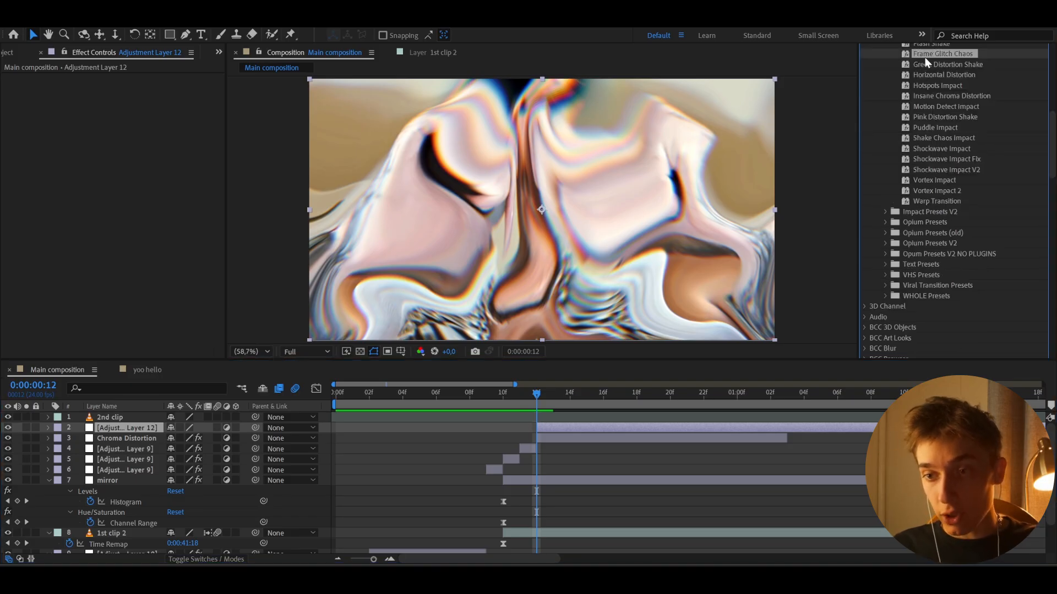
left_click_drag(926, 55, 591, 327)
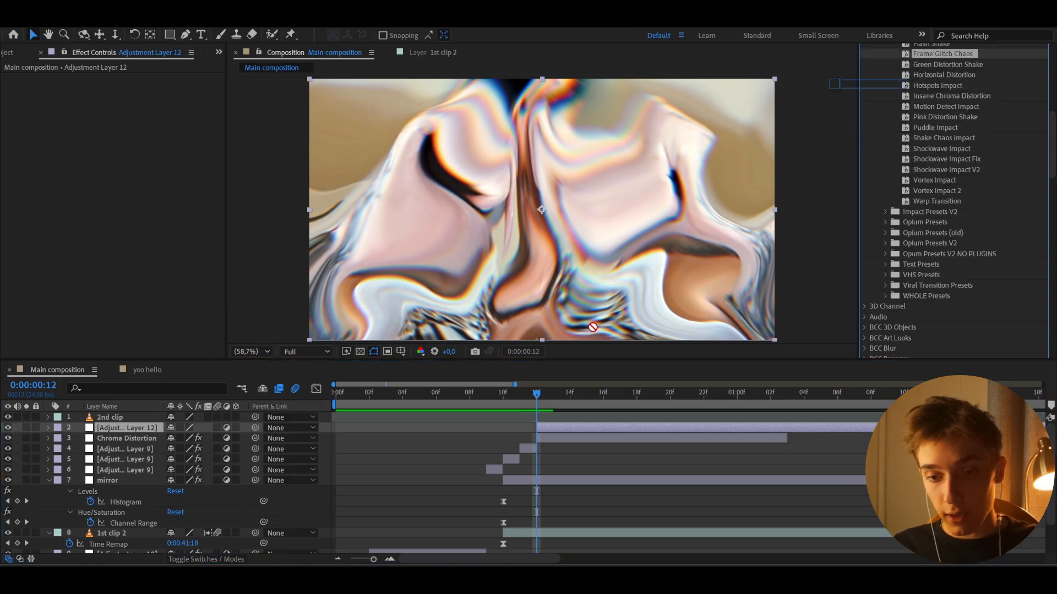
left_click_drag(524, 369, 435, 395)
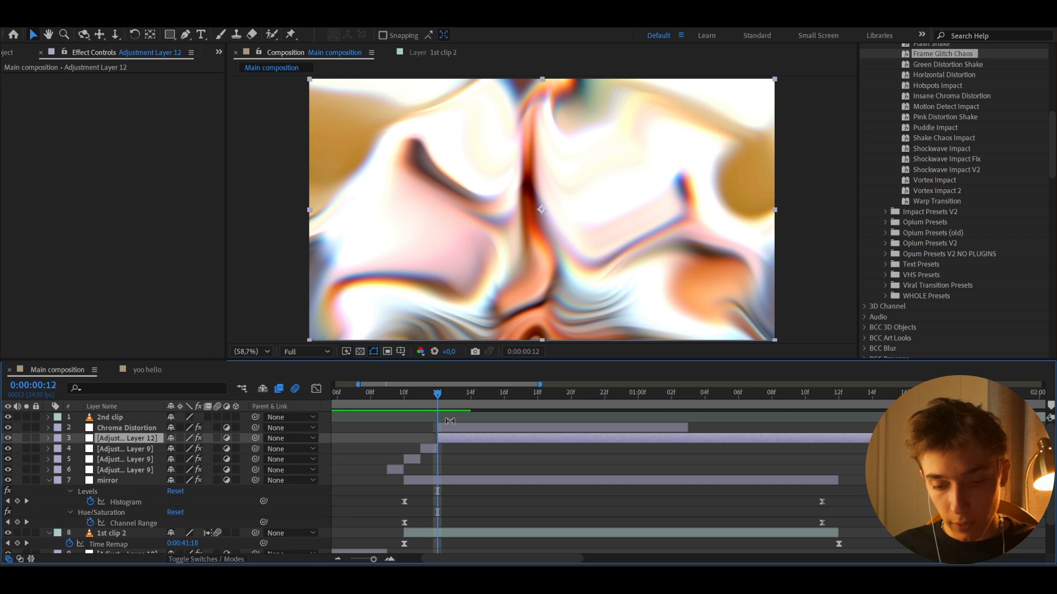
- Rename the adjustment layer with the Frame Glitch Chaos preset to Frame Glitch and preview the composition from the start
key("Return")
type("Frame Glitch")
key("Return")
key("Home")
key("space")
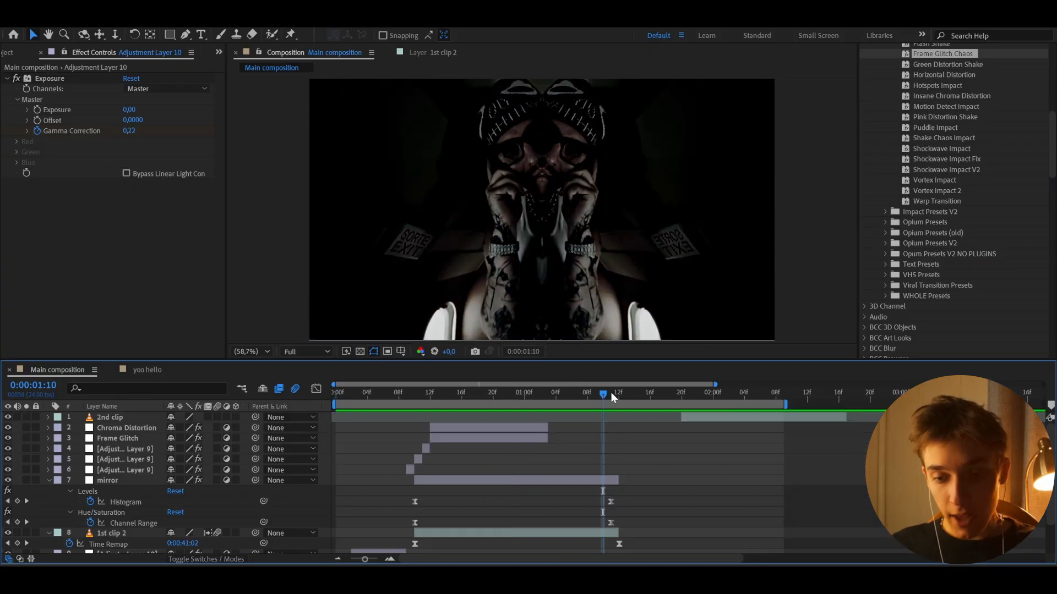
- Add an adjustment layer above mirror 2 starting at 0:00:01:16 and apply the Shake Chaos Impact preset to it
left_click_drag(611, 392, 620, 390)
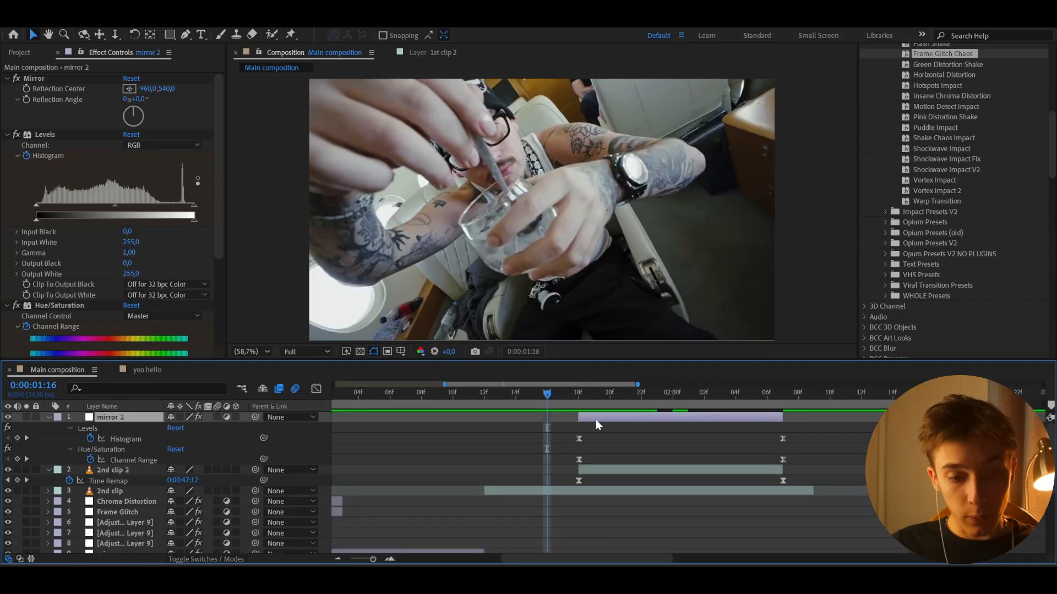
key("ctrl+alt+y")
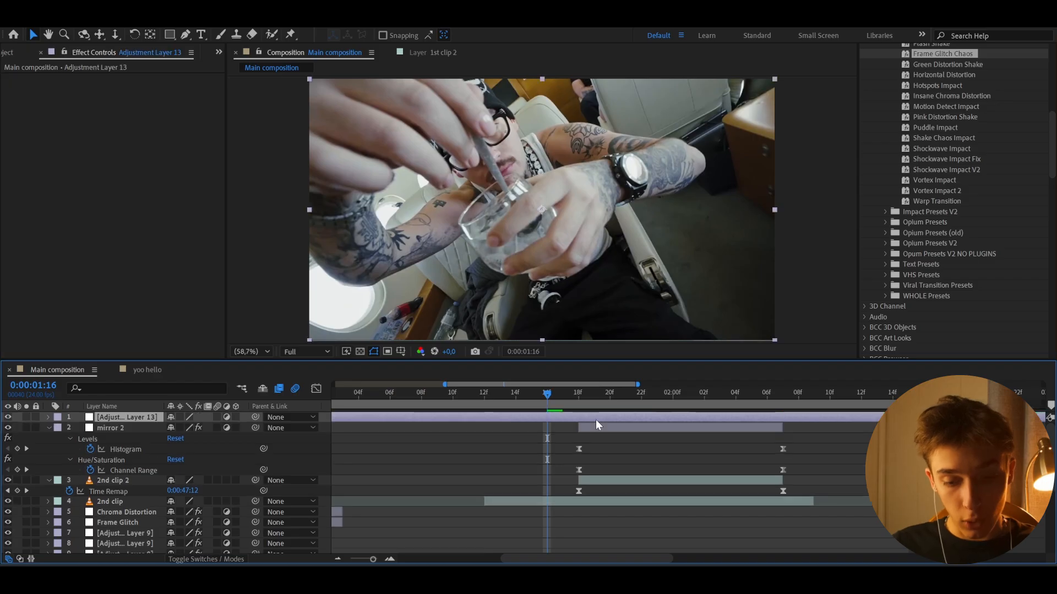
left_click(926, 138)
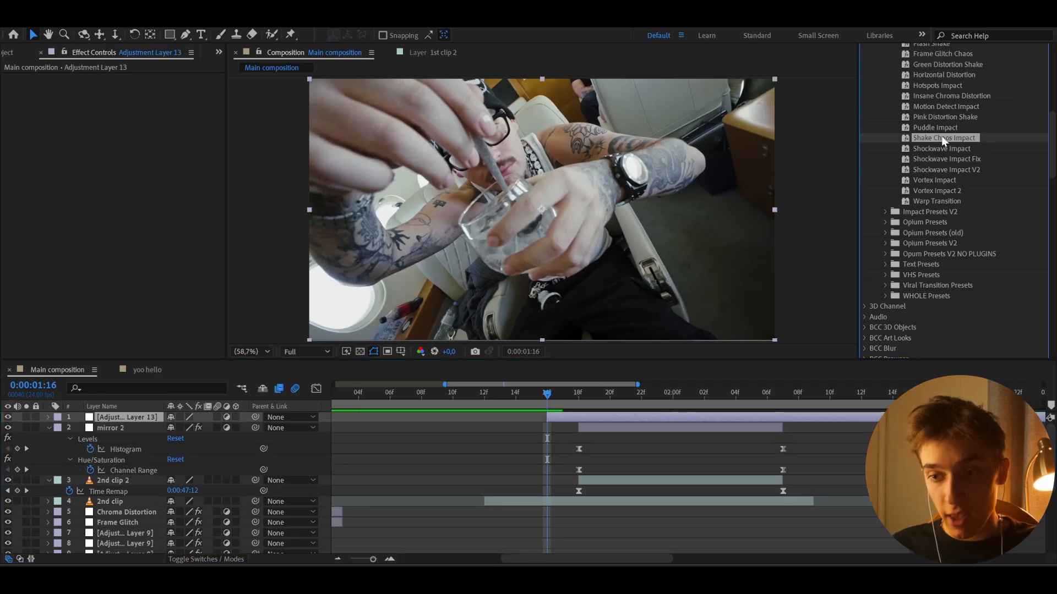
left_click_drag(943, 137, 557, 414)
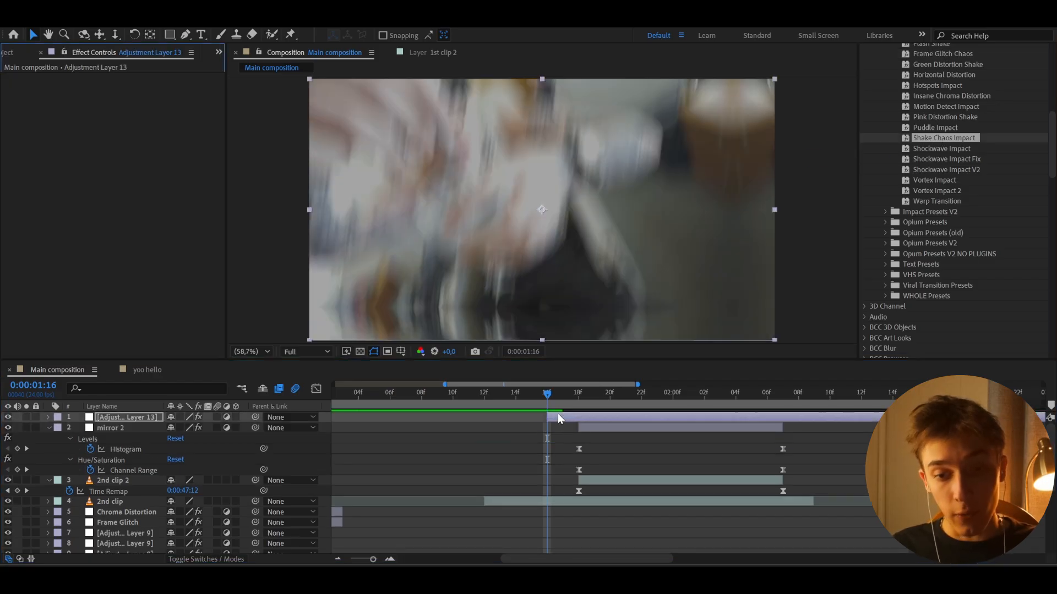
key("u")
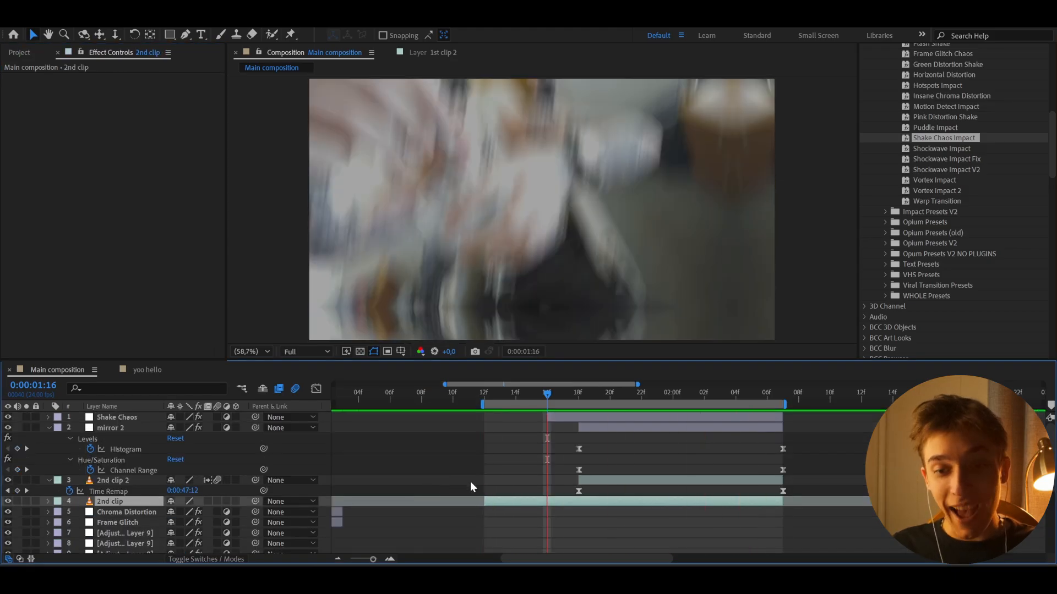
- Play back the full composition from 0:00:00:00 to review both mirror transitions with the impact presets
scroll(470, 482, "down", 5)
left_click_drag(486, 392, 183, 374)
key("space")
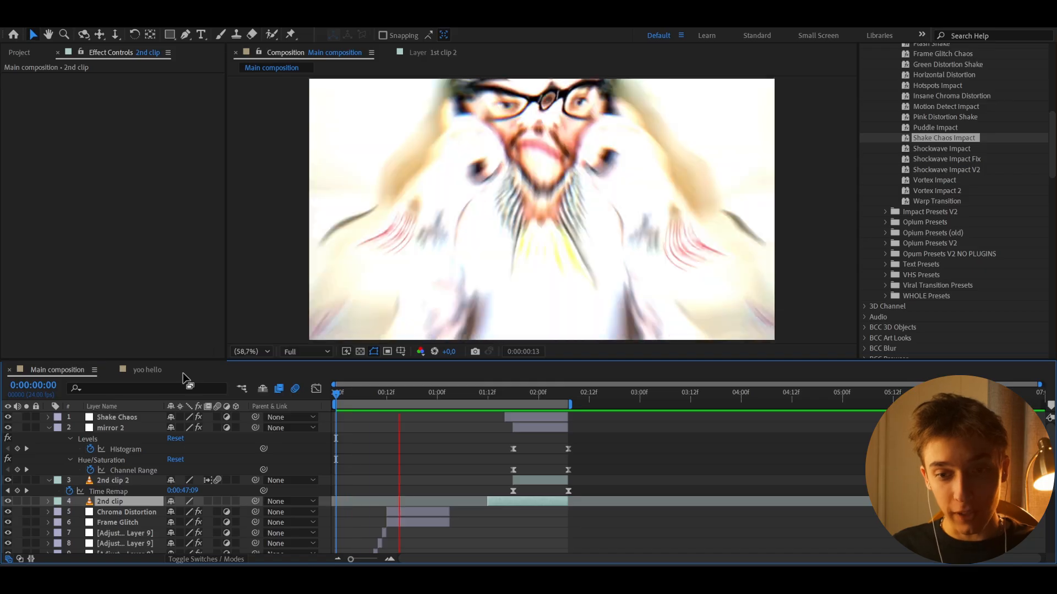